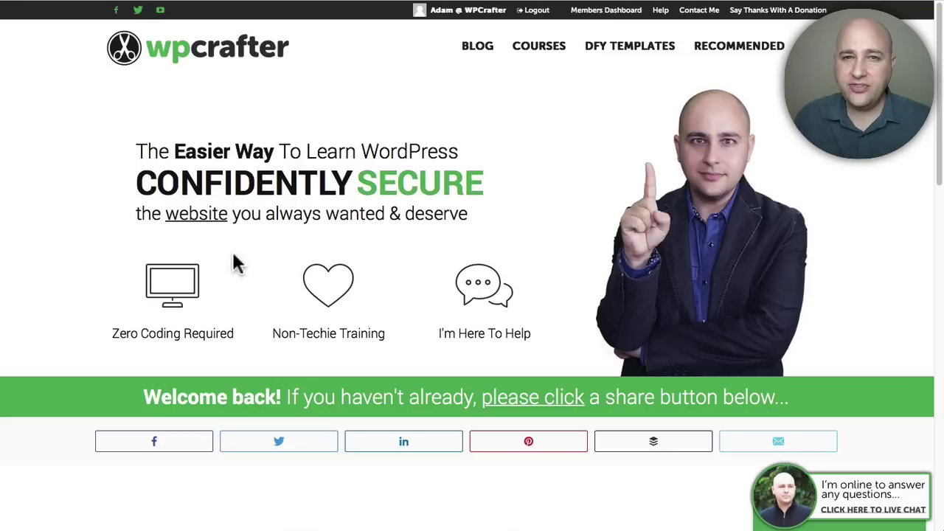
# - Switch to the WPExplorer tab showing the Easy Digital Downloads homepage
pyautogui.click(259, 2)
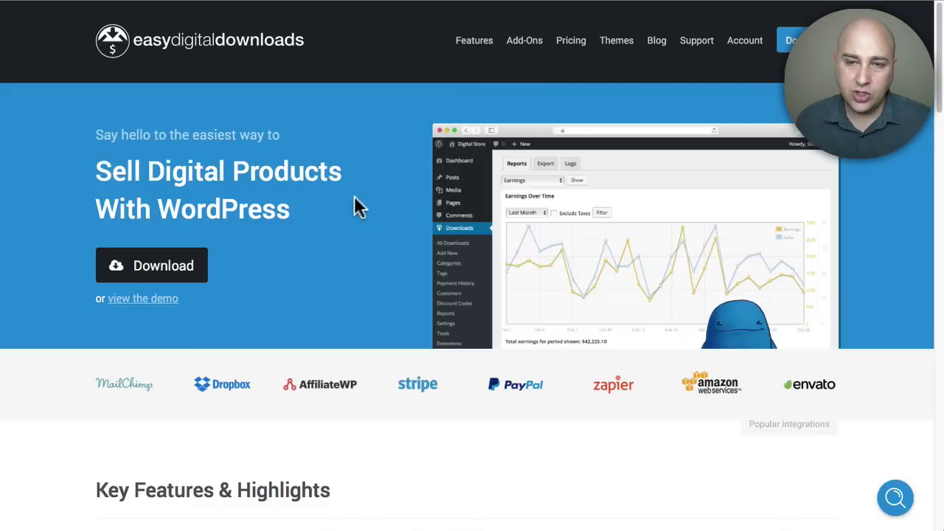
# - Scroll the Easy Digital Downloads homepage down to the Key Features & Highlights section
pyautogui.scroll(-5, 360, 204)
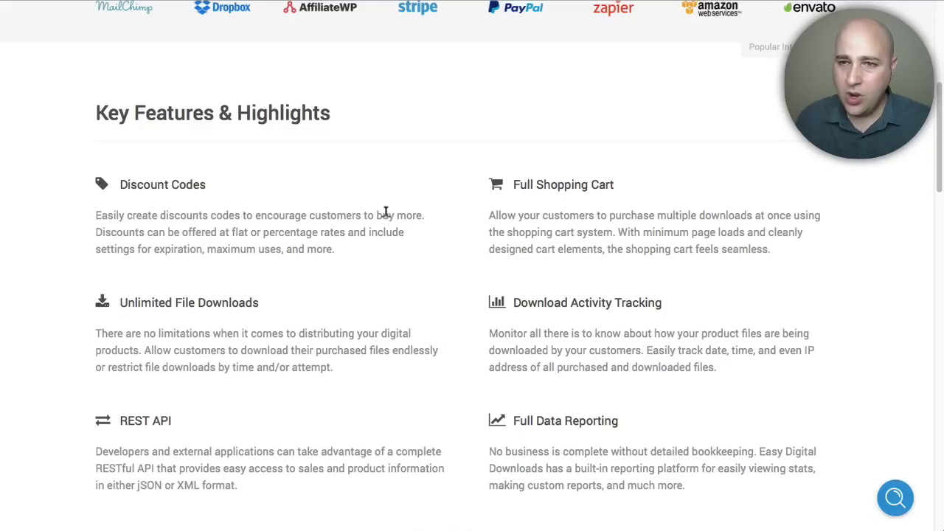
# - Browse the Features page sections, then go to the Add-Ons extensions page
pyautogui.click(369, 4)
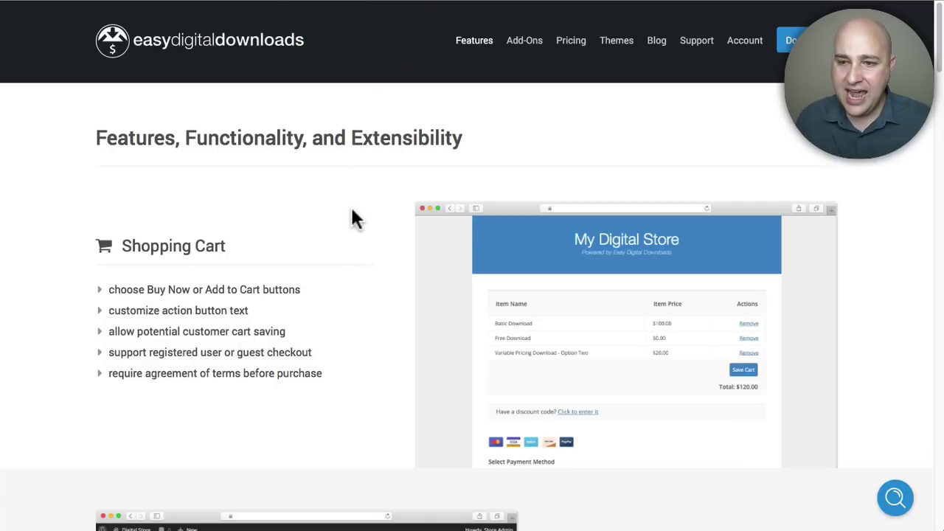
pyautogui.scroll(-3, 352, 211)
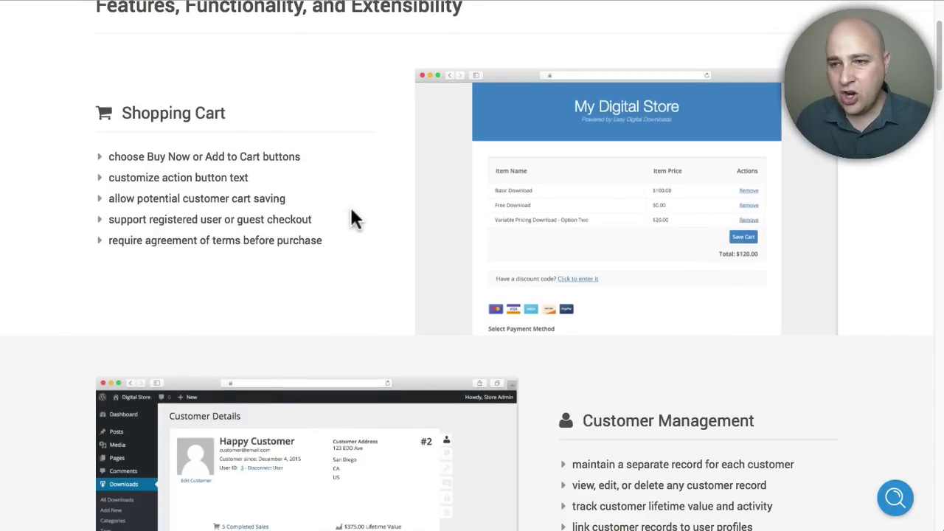
pyautogui.scroll(-3, 351, 218)
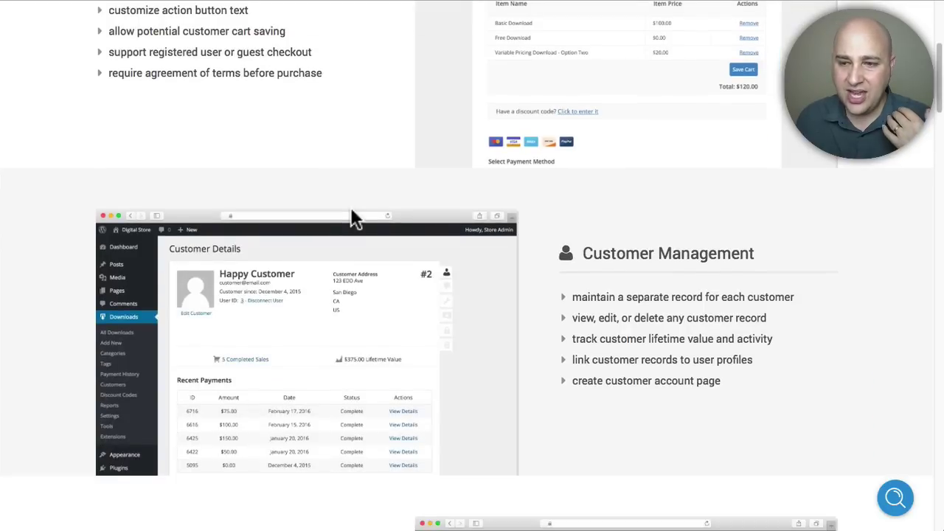
pyautogui.scroll(-2, 353, 217)
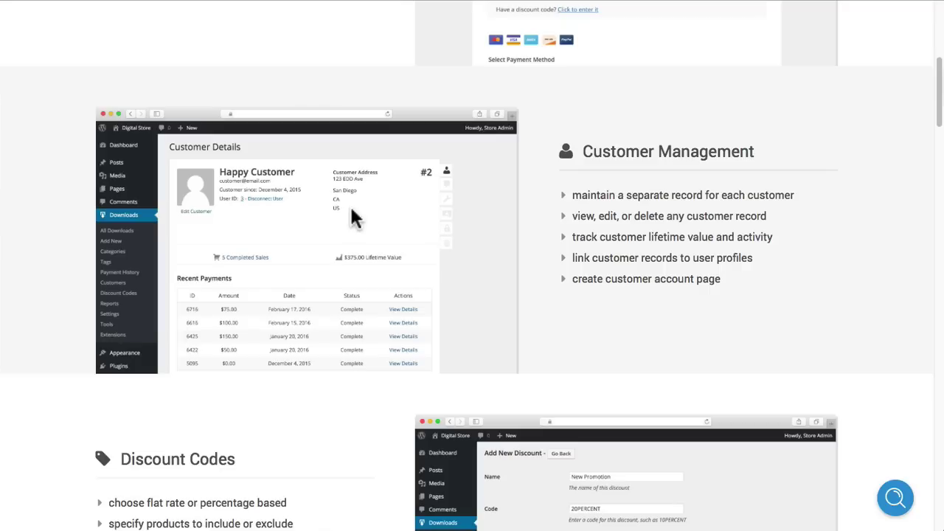
pyautogui.scroll(-7, 326, 207)
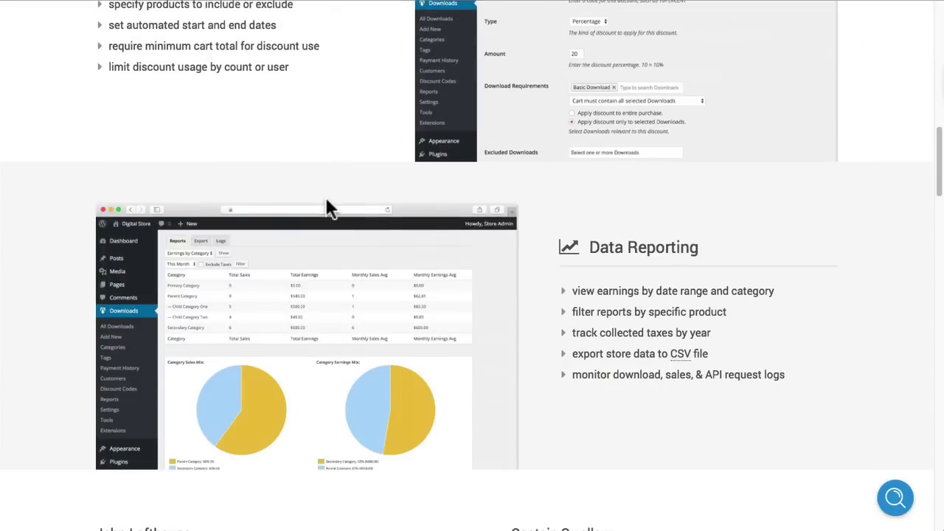
pyautogui.scroll(-1, 330, 207)
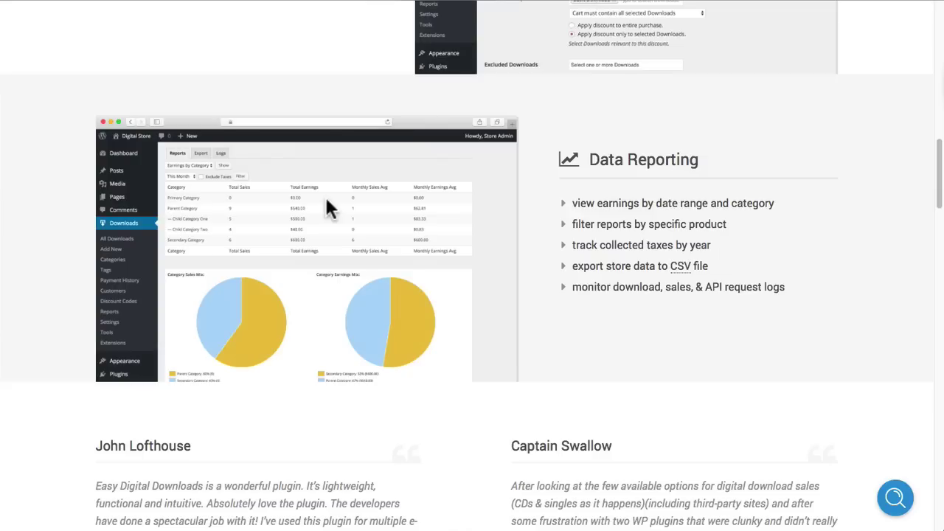
pyautogui.scroll(-2, 330, 208)
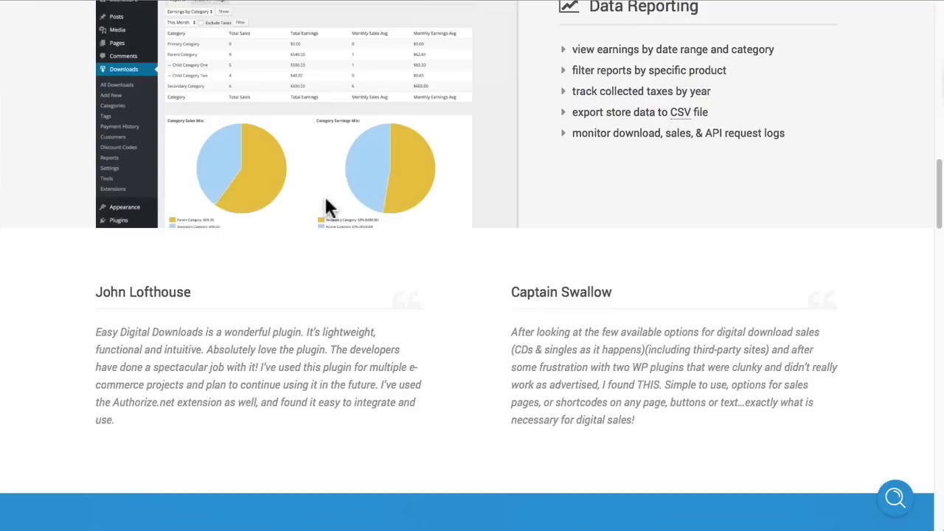
pyautogui.scroll(15, 325, 198)
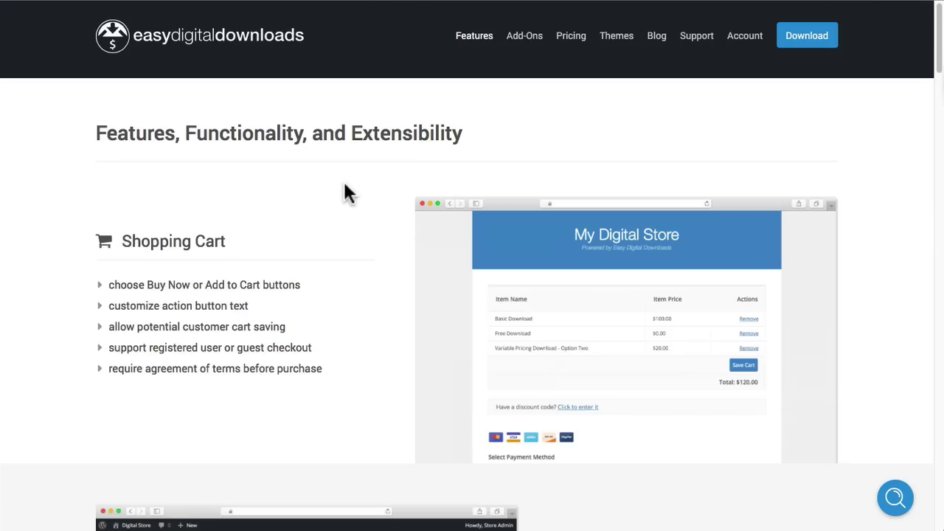
pyautogui.click(457, 3)
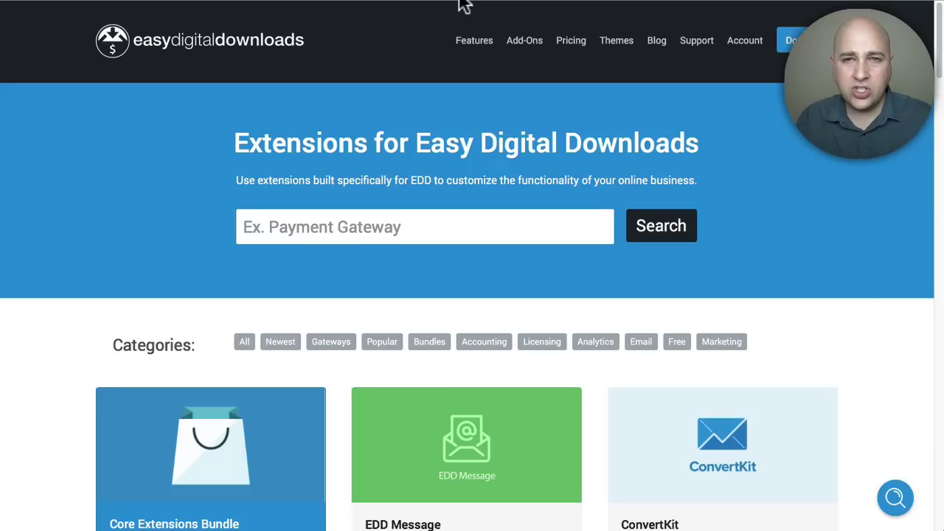
# - Scroll through the extension cards on the Extensions page
pyautogui.scroll(-5, 455, 132)
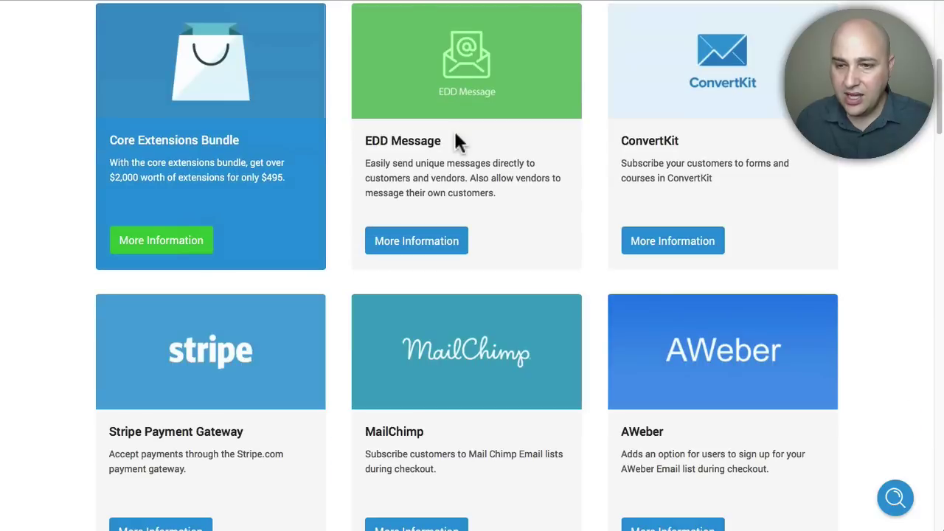
pyautogui.scroll(-3, 501, 155)
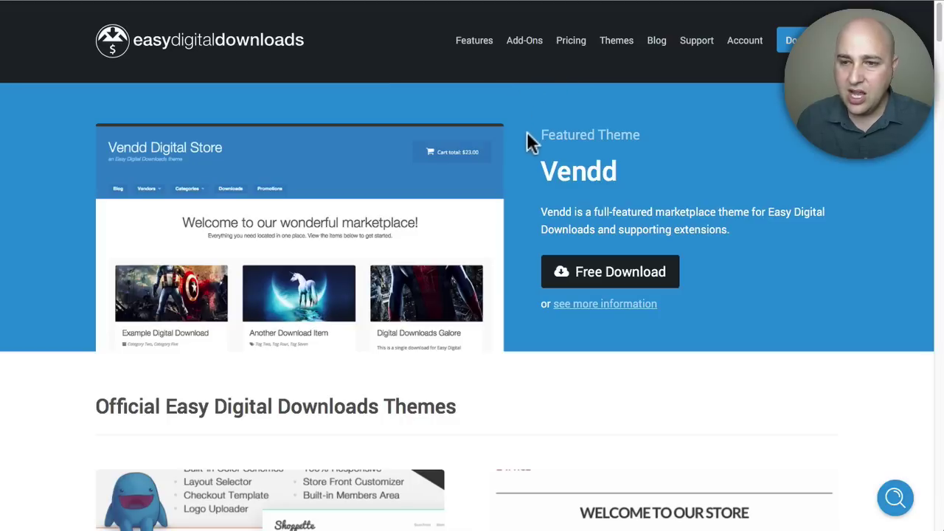
# - Scroll the Themes page to the Checkout card and open Array's Checkout theme page
pyautogui.click(521, 165)
pyautogui.scroll(-2, 522, 166)
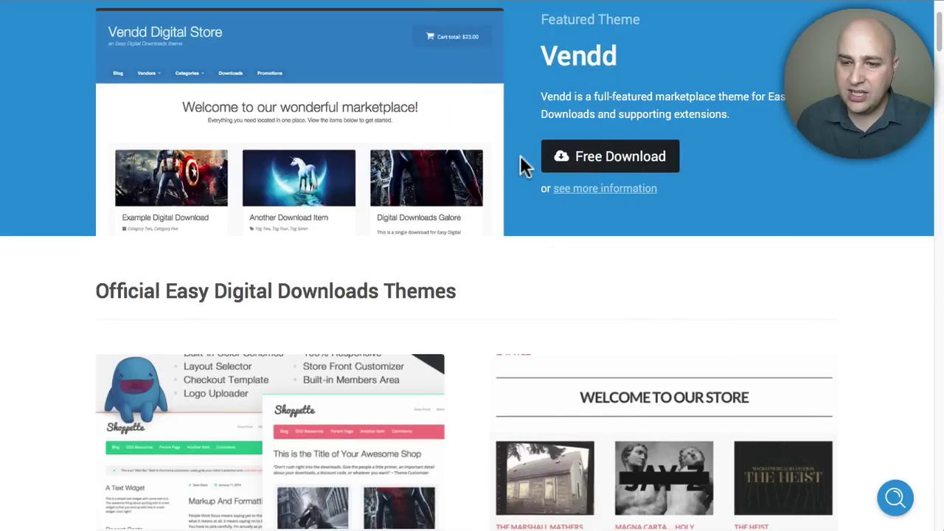
pyautogui.scroll(-3, 521, 166)
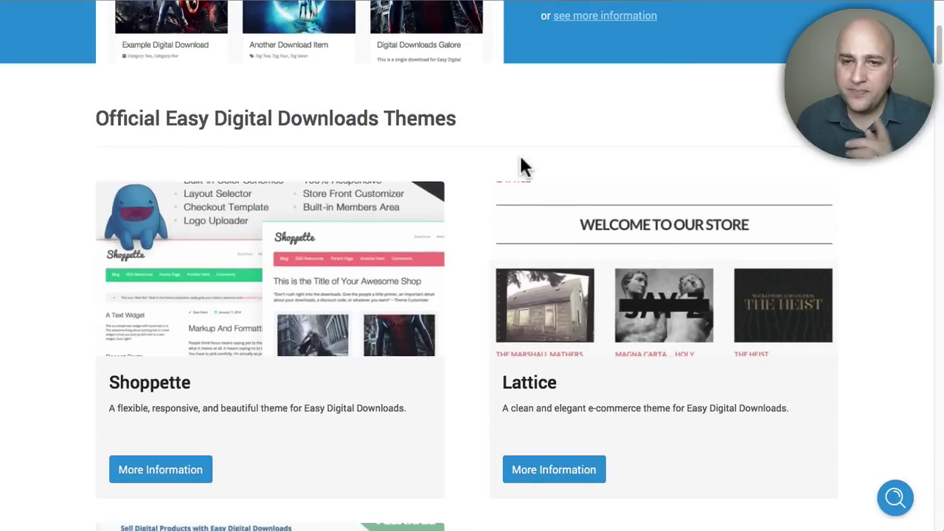
pyautogui.scroll(-14, 520, 166)
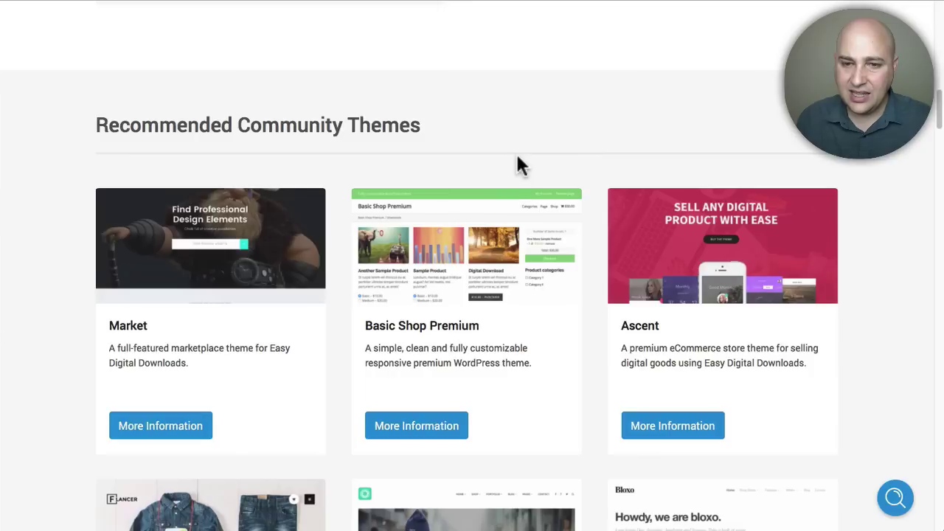
pyautogui.scroll(-7, 517, 157)
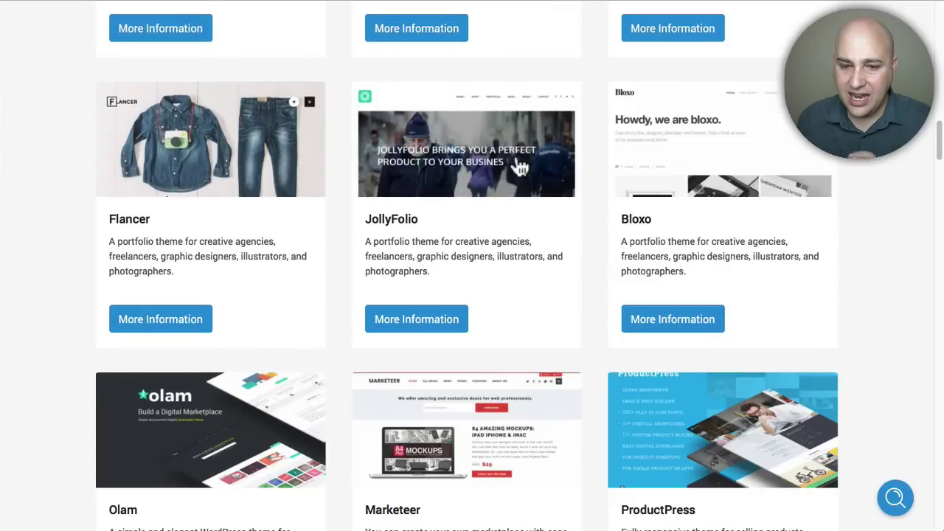
pyautogui.scroll(-16, 520, 166)
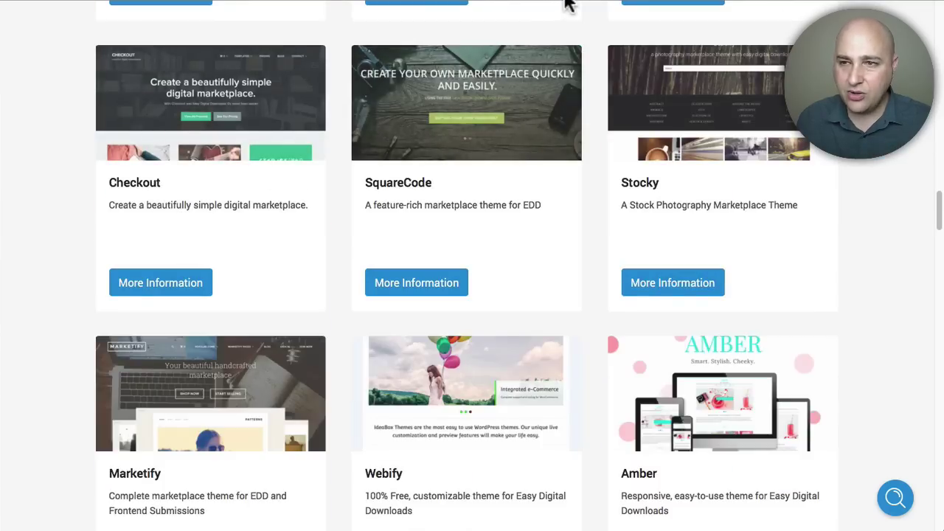
pyautogui.scroll(-3, 512, 109)
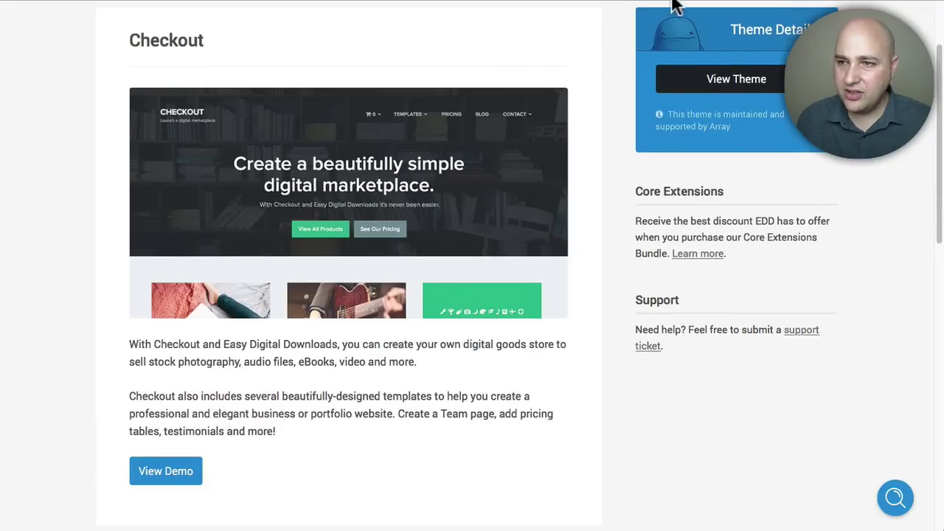
pyautogui.click(674, 3)
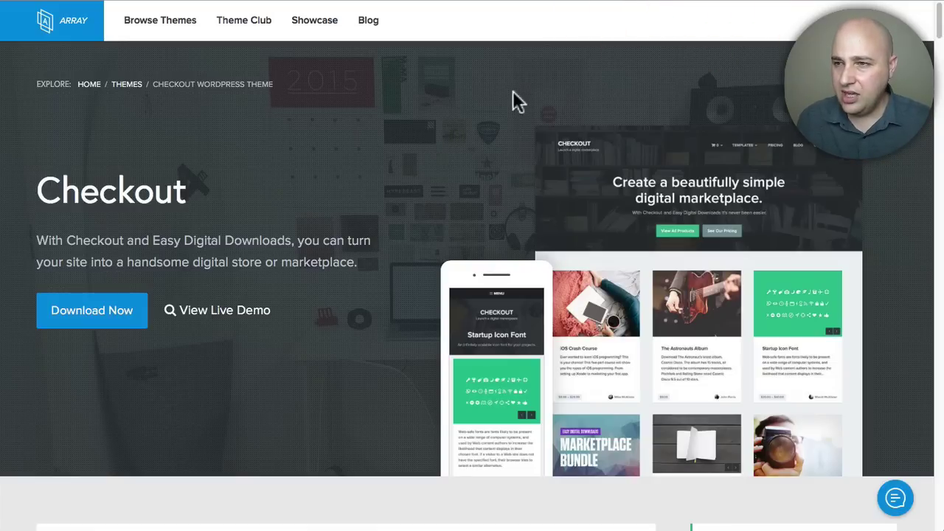
# - Browse the Checkout live demo and its iOS Crash Course product, then return to the Dashboard
pyautogui.click(223, 319)
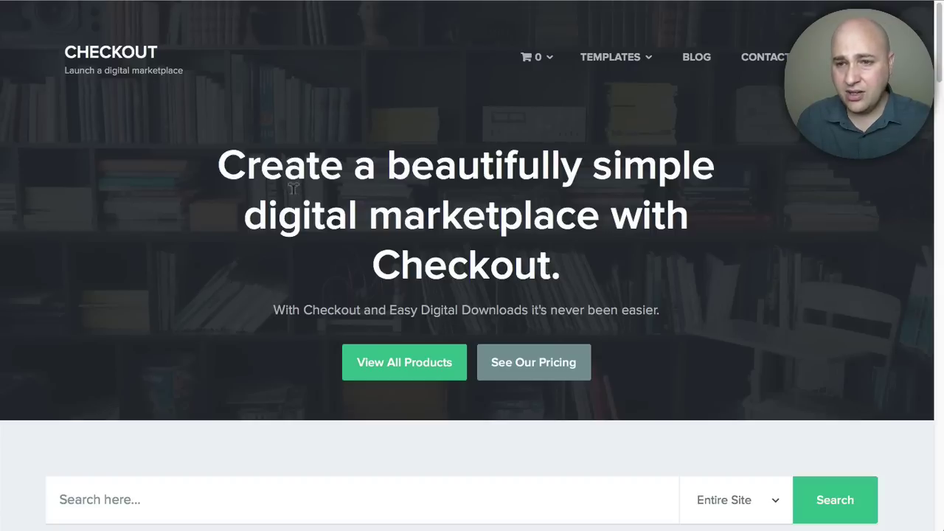
pyautogui.scroll(-7, 284, 189)
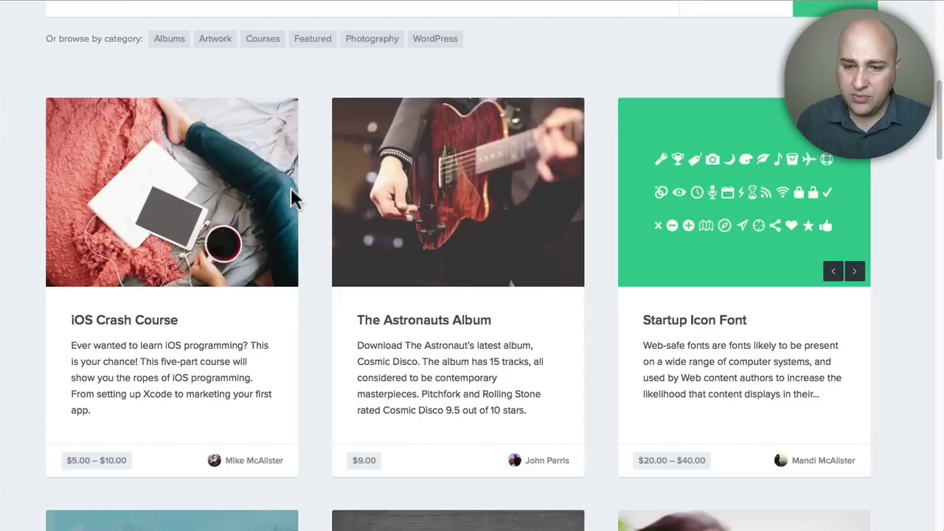
pyautogui.click(233, 202)
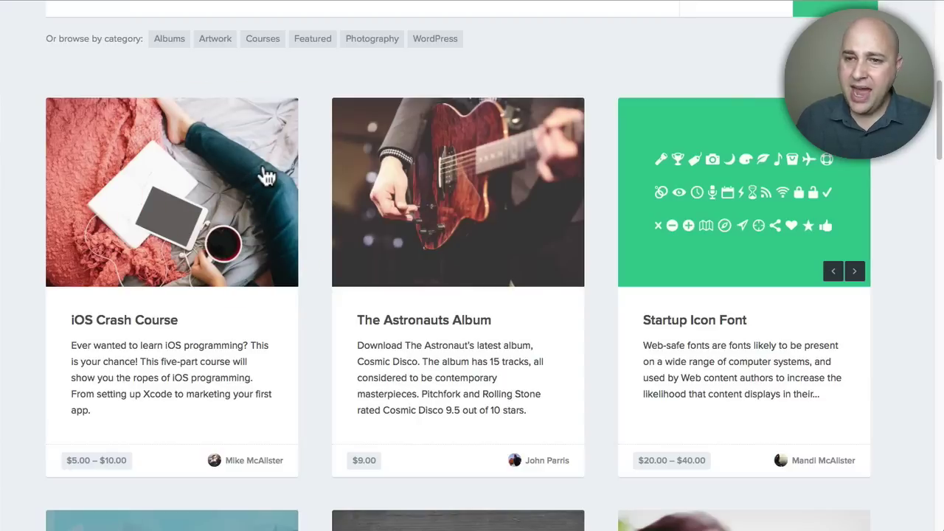
pyautogui.scroll(-4, 307, 180)
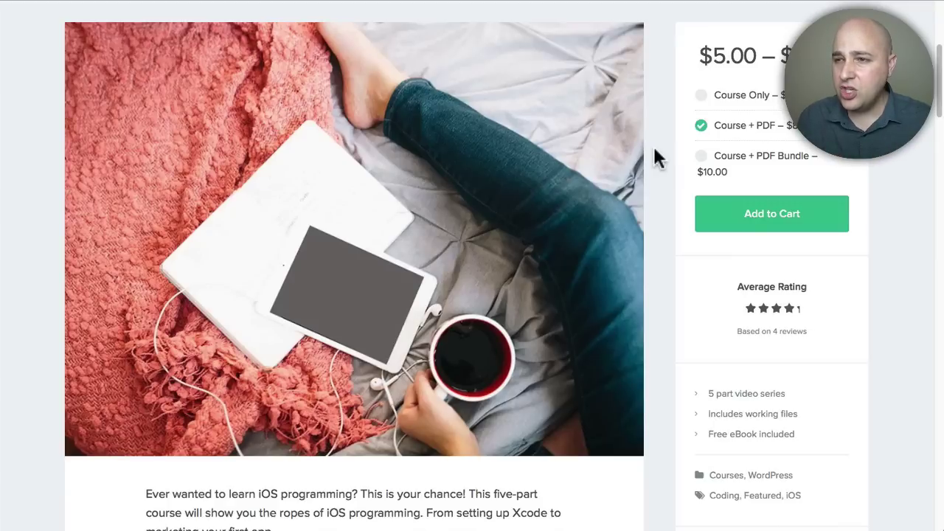
pyautogui.click(786, 2)
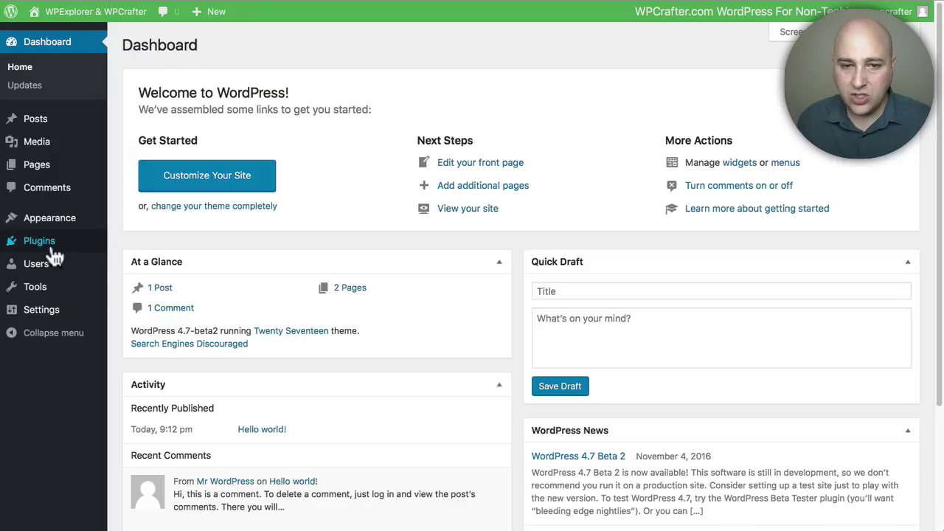
# - Search the plugin directory for 'easy digital' via Plugins > Add New
pyautogui.moveTo(37, 250)
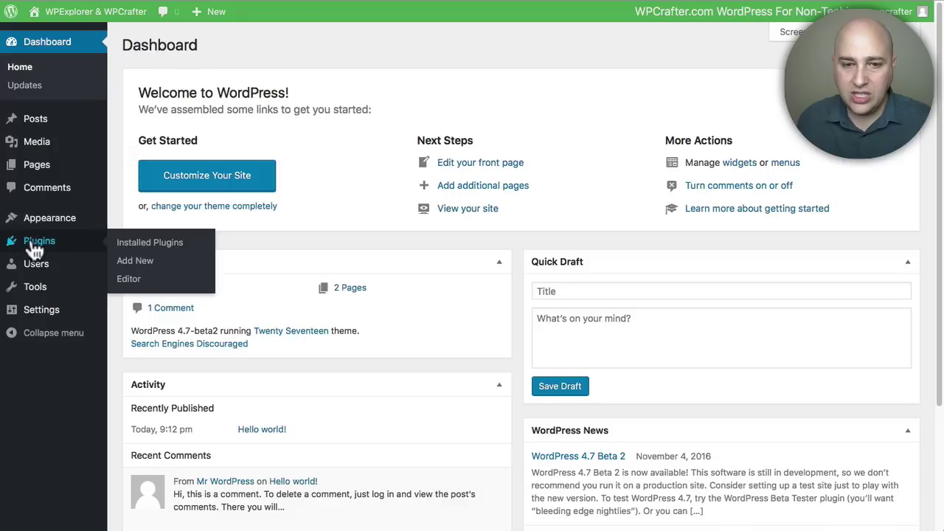
pyautogui.click(133, 242)
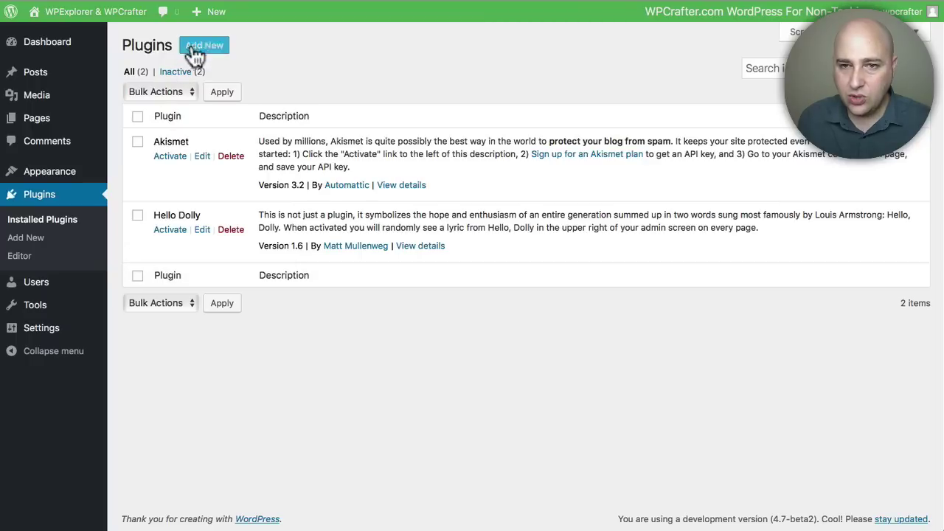
pyautogui.click(203, 45)
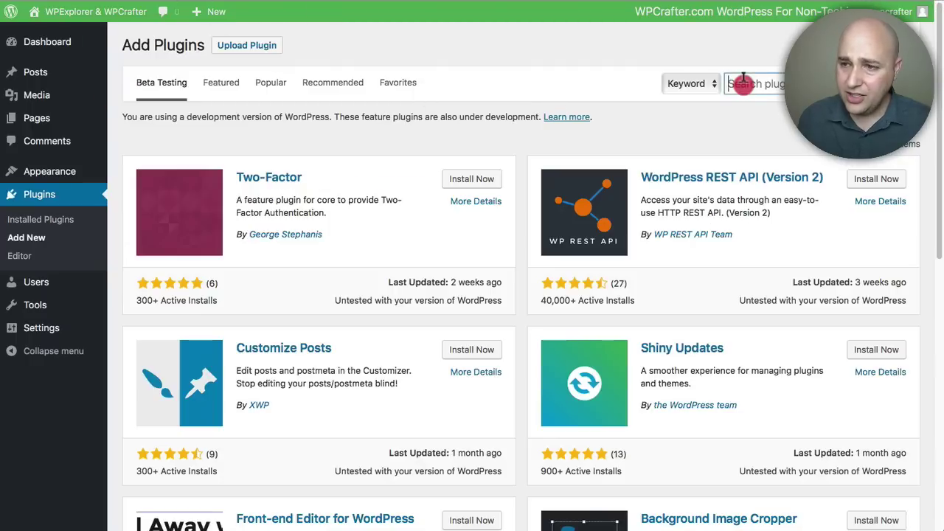
pyautogui.click(737, 84)
pyautogui.write('easy digital')
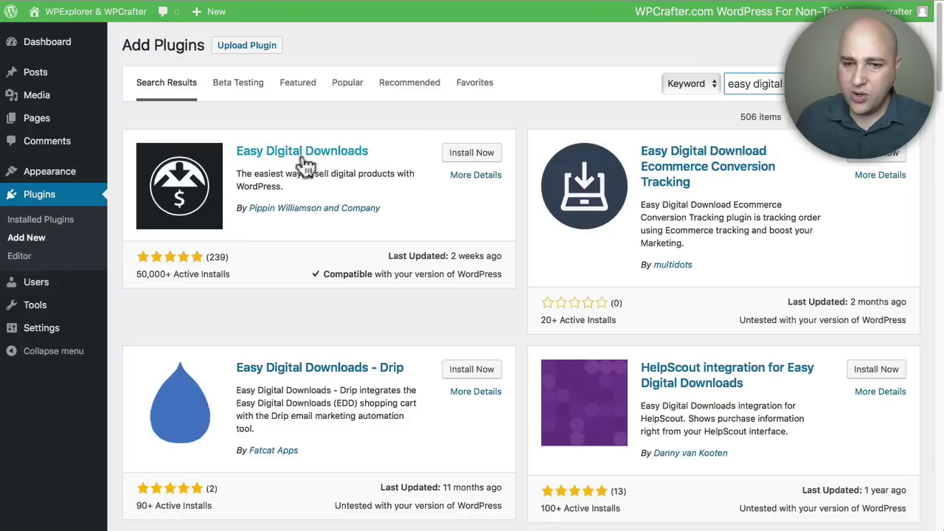
# - Install and activate Easy Digital Downloads, then scroll its Getting Started page
pyautogui.click(478, 158)
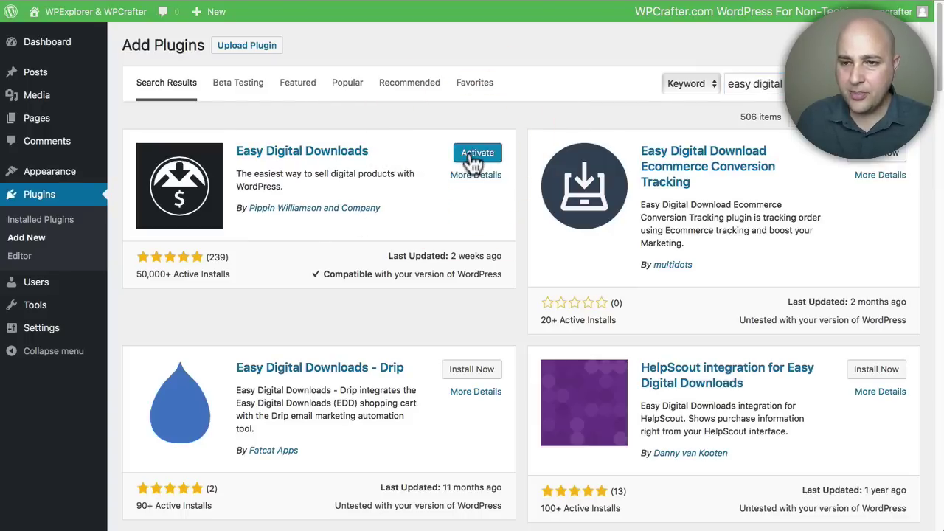
pyautogui.click(474, 156)
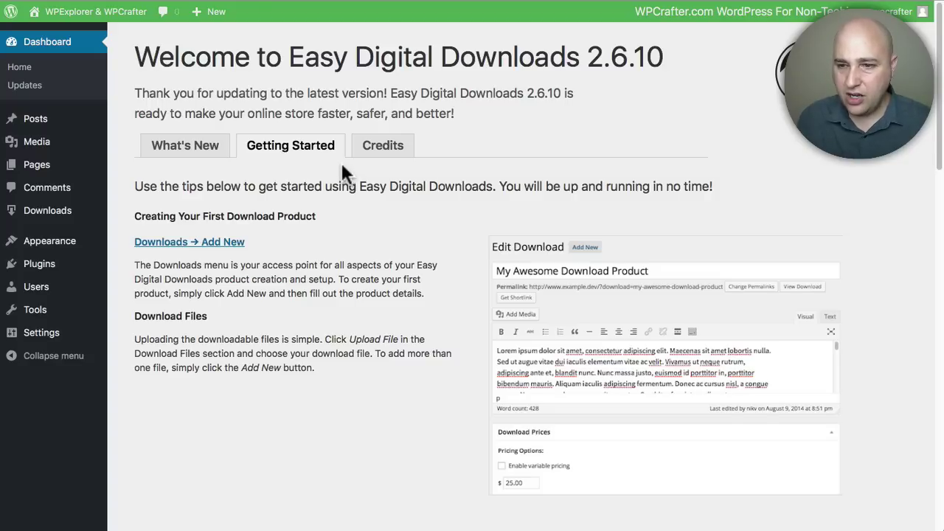
pyautogui.scroll(-3, 337, 164)
pyautogui.scroll(-10, 332, 164)
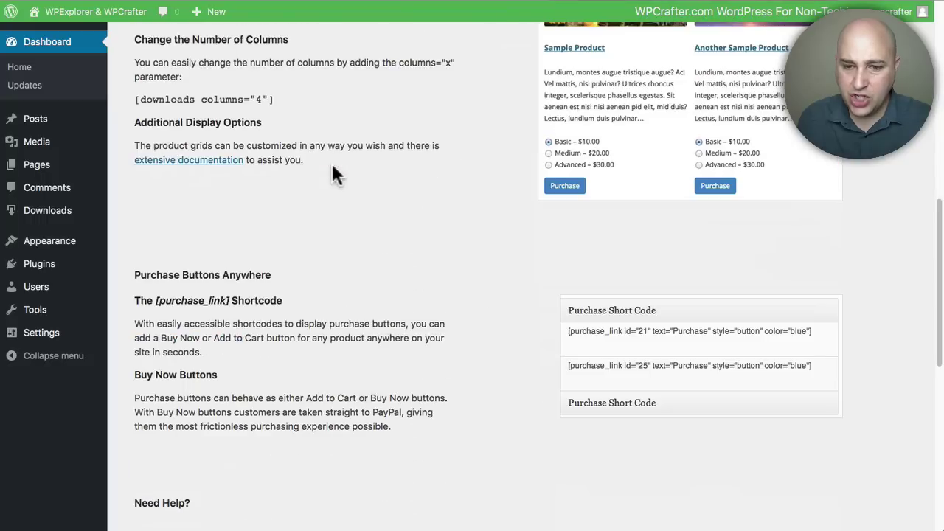
pyautogui.scroll(12, 333, 174)
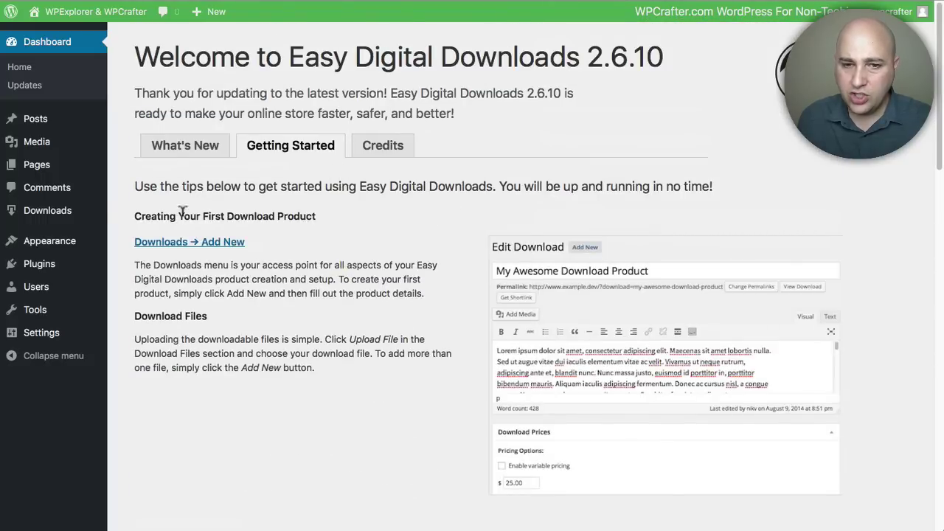
pyautogui.moveTo(77, 222)
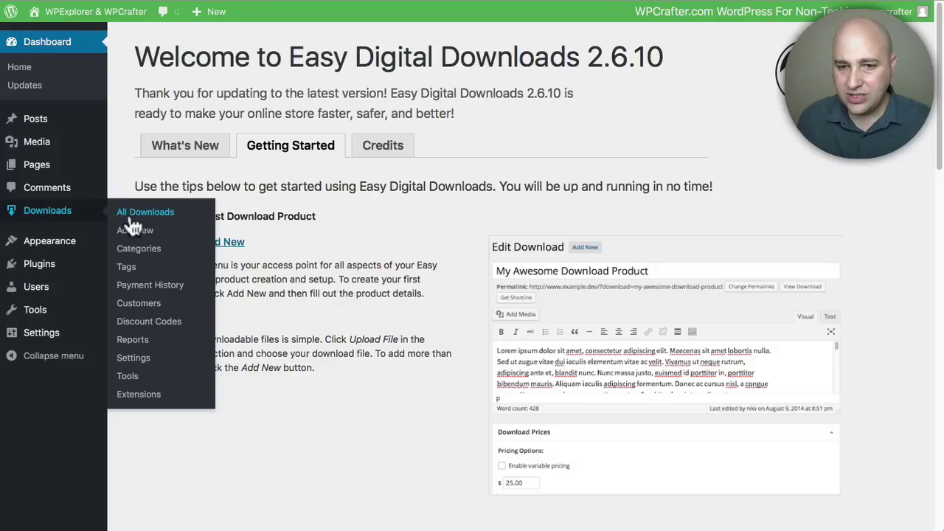
# - Open the Downloads Settings page and scroll through the General options
pyautogui.click(152, 358)
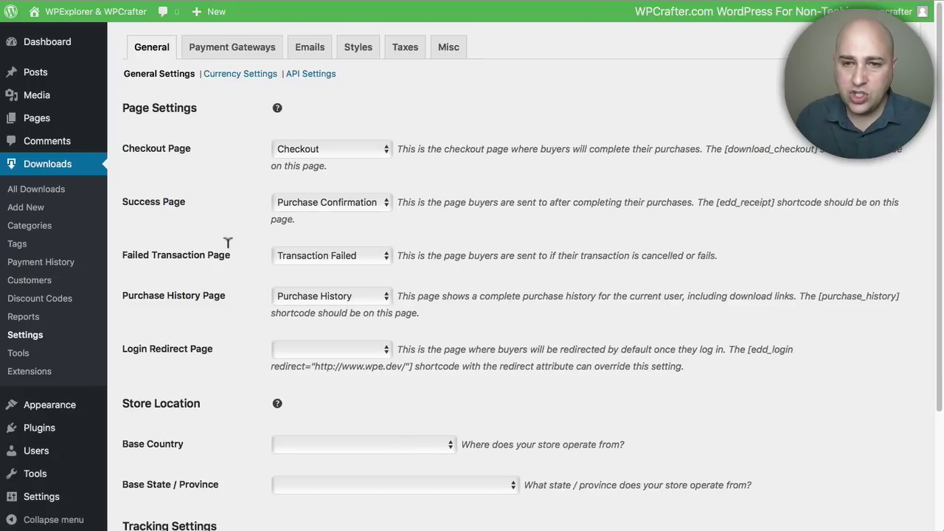
pyautogui.scroll(-5, 228, 248)
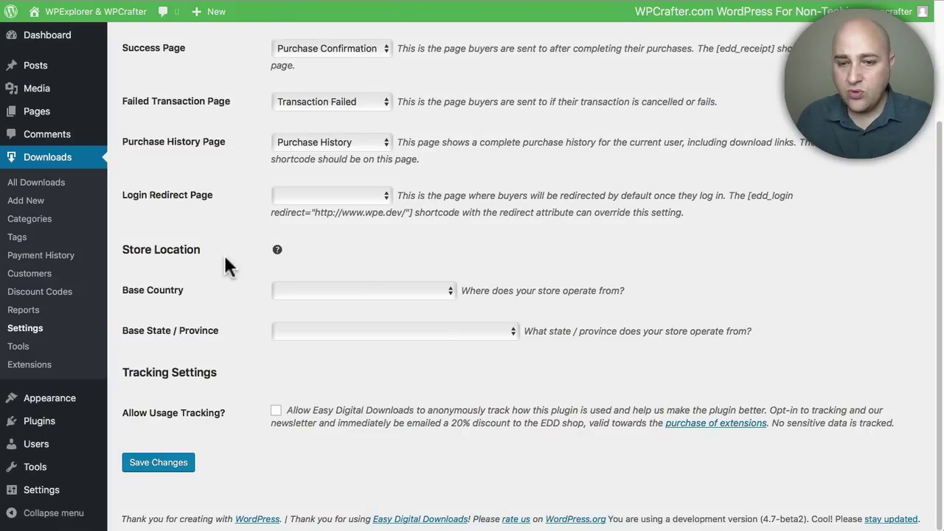
pyautogui.scroll(5, 232, 236)
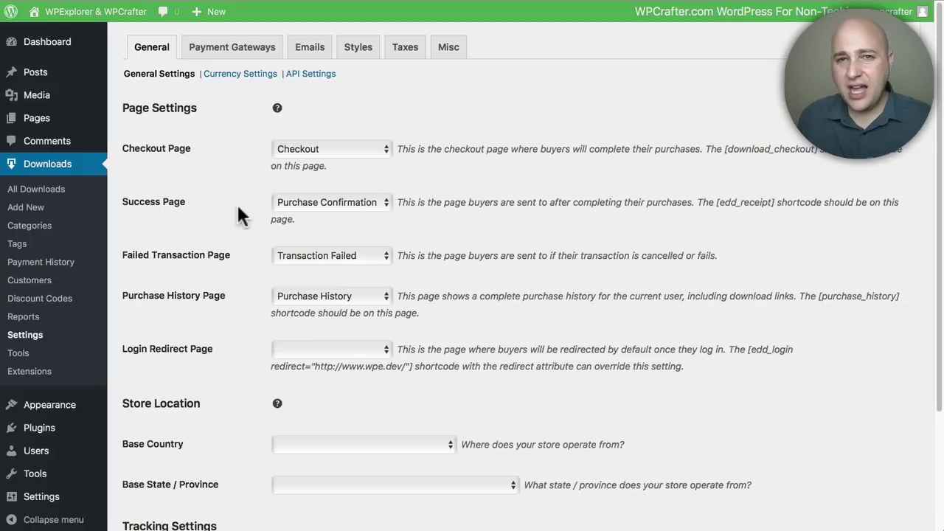
# - Keep the store currency at US Dollars, then view the API Settings section
pyautogui.click(236, 75)
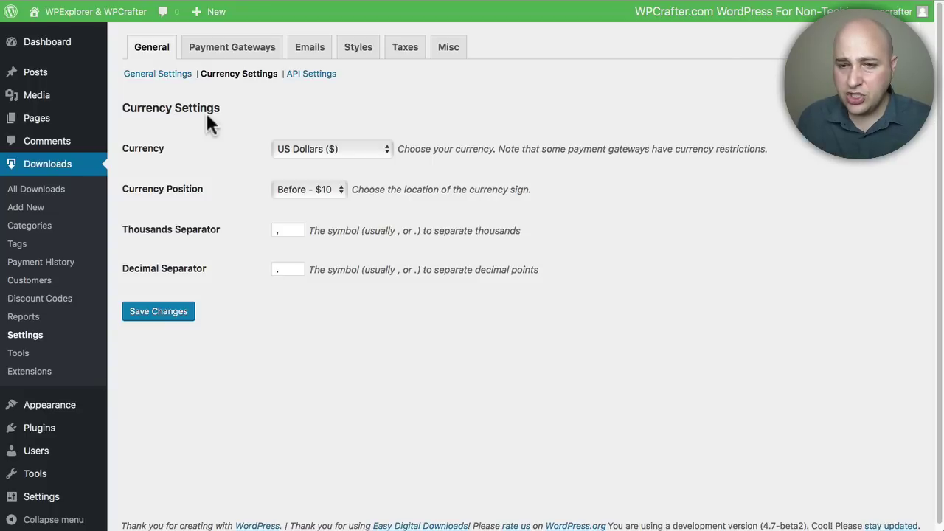
pyautogui.click(321, 147)
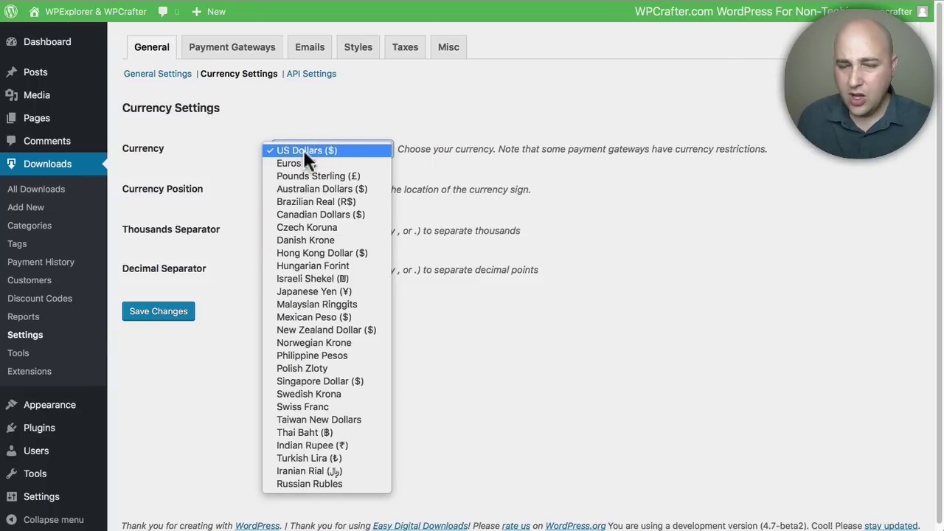
pyautogui.click(221, 113)
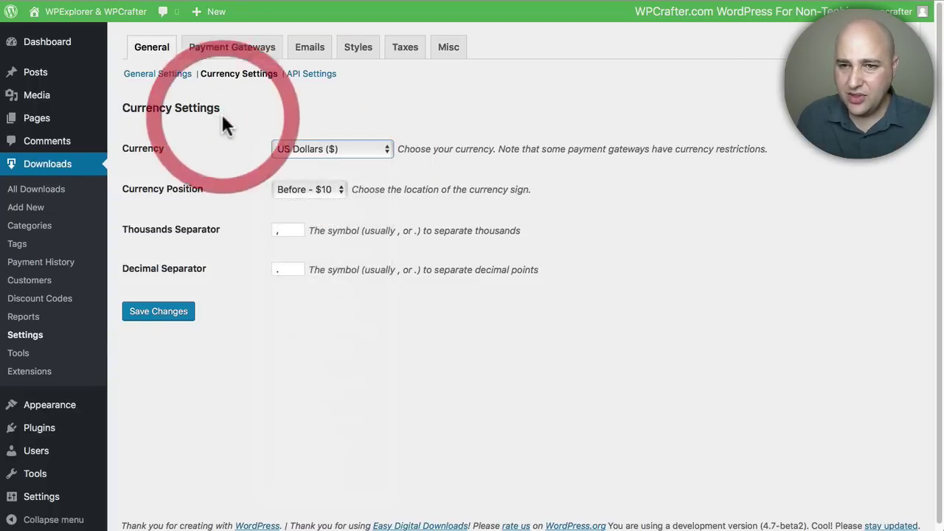
pyautogui.click(306, 74)
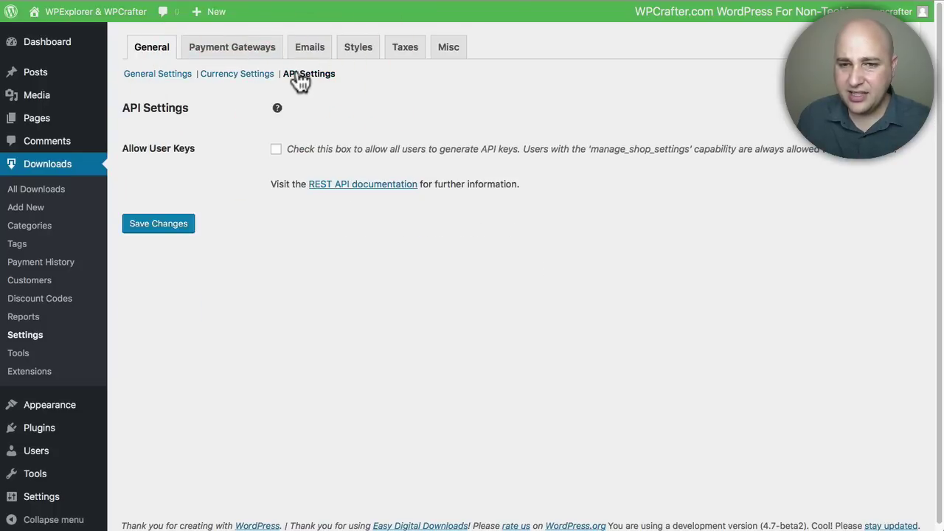
# - Keep PayPal Standard as the default gateway, review its settings, then view Email settings
pyautogui.click(244, 54)
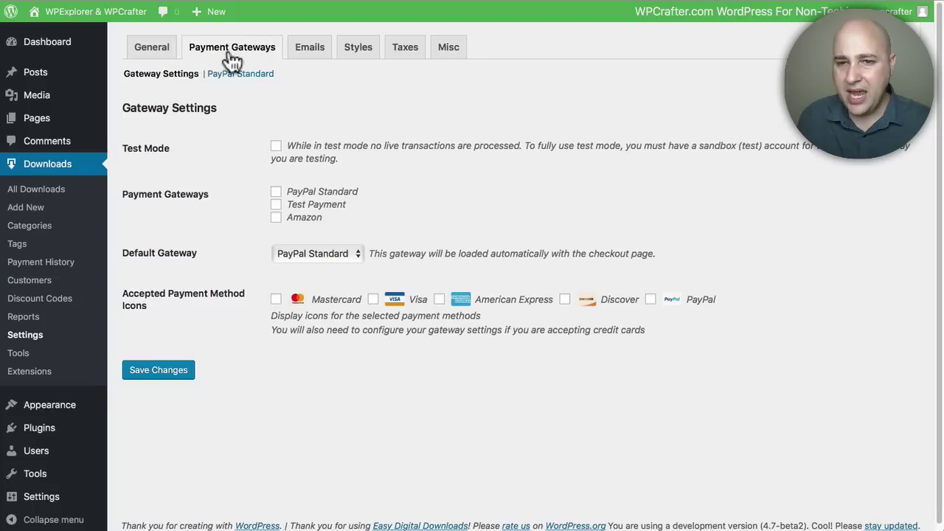
pyautogui.click(229, 188)
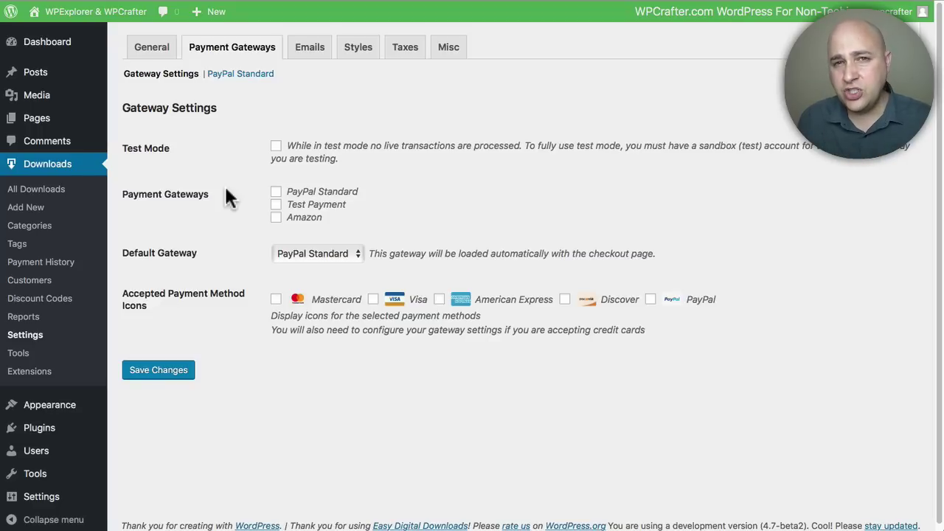
pyautogui.click(356, 251)
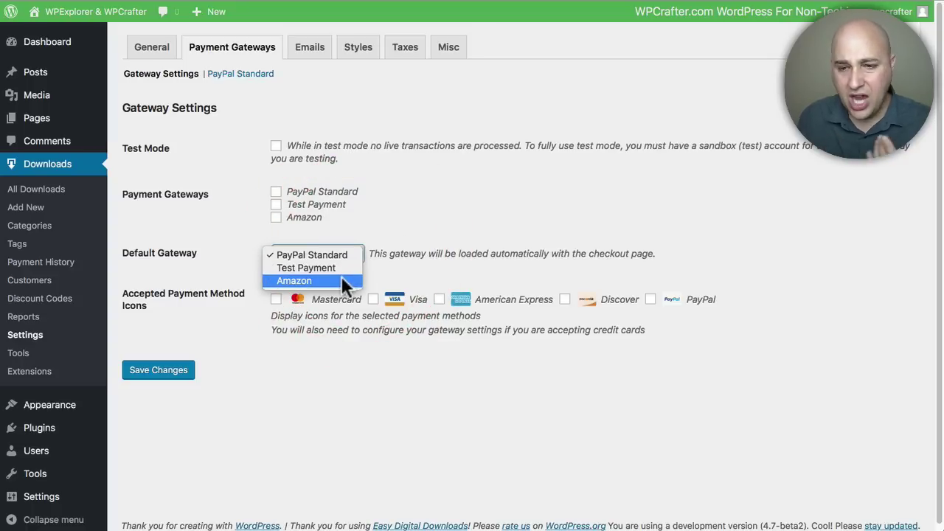
pyautogui.click(212, 235)
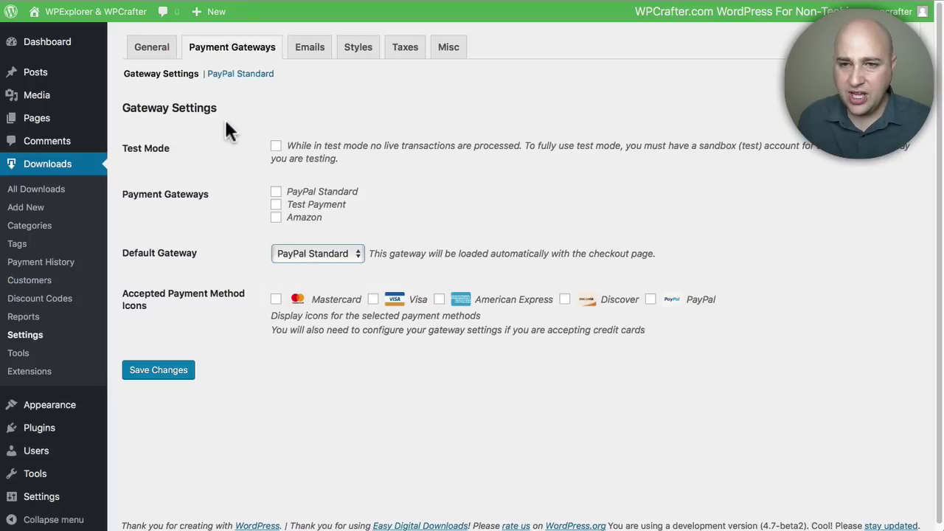
pyautogui.click(235, 75)
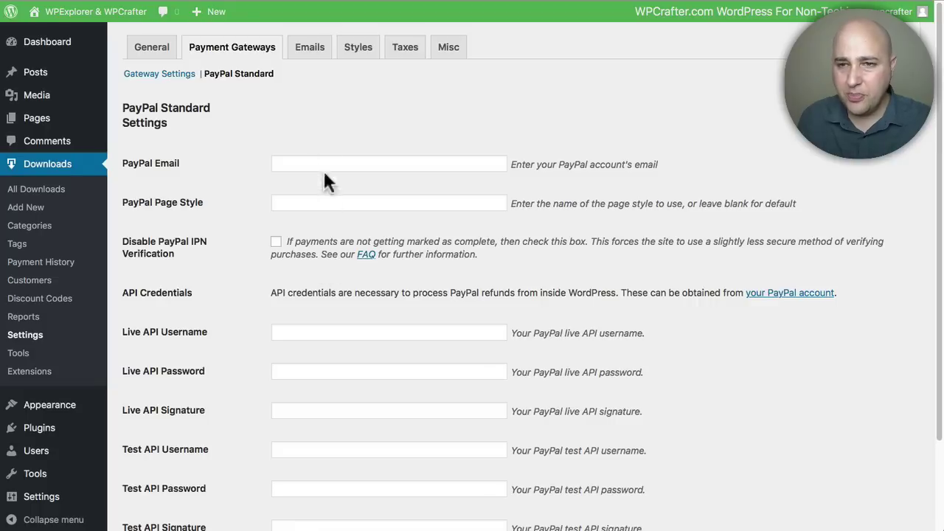
pyautogui.click(310, 49)
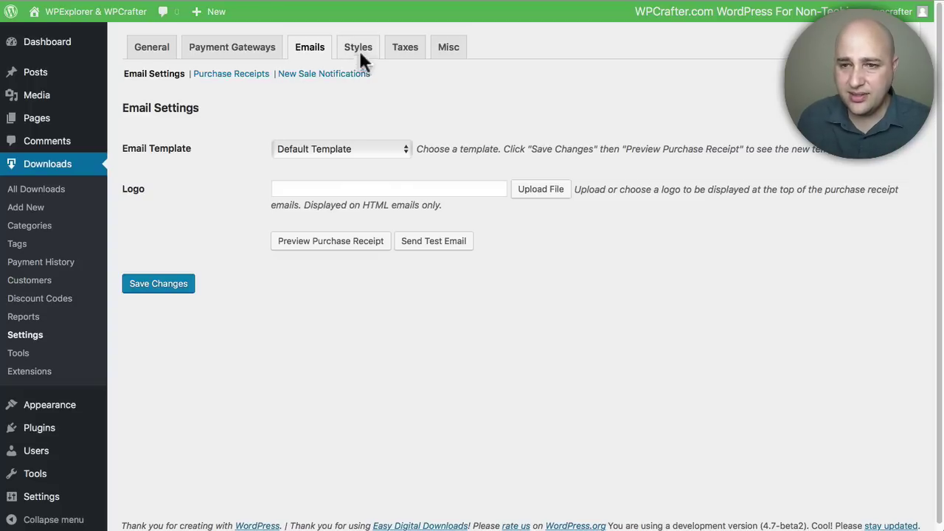
# - Review the Easy Digital Downloads Styles and Taxes settings, ending on the Misc settings
pyautogui.click(362, 53)
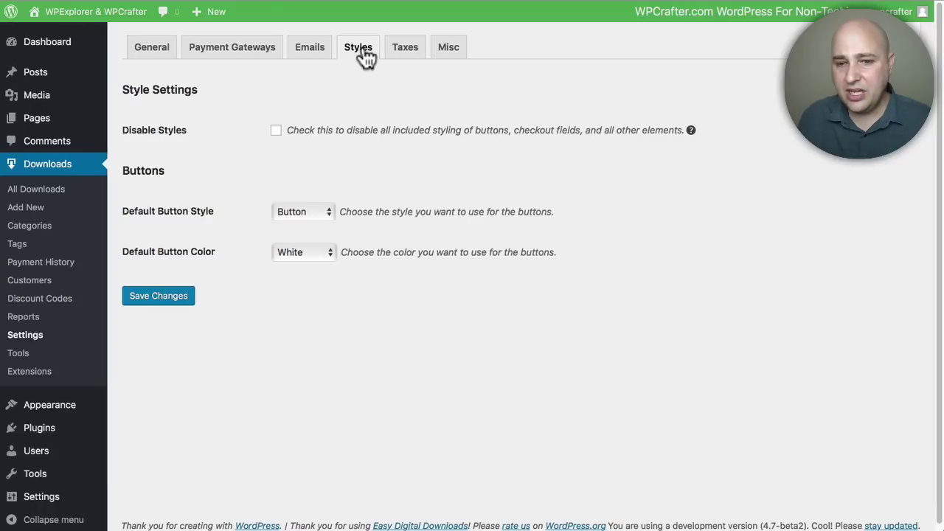
pyautogui.click(406, 48)
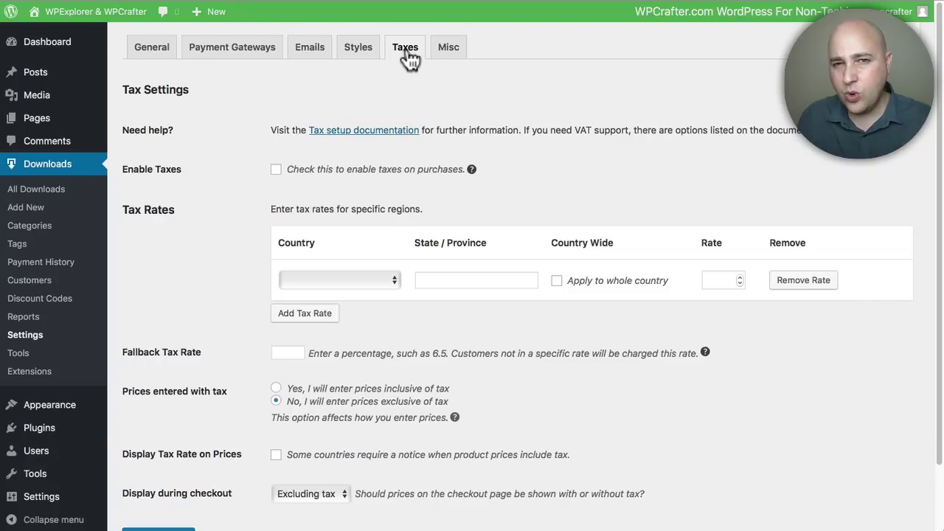
pyautogui.click(449, 47)
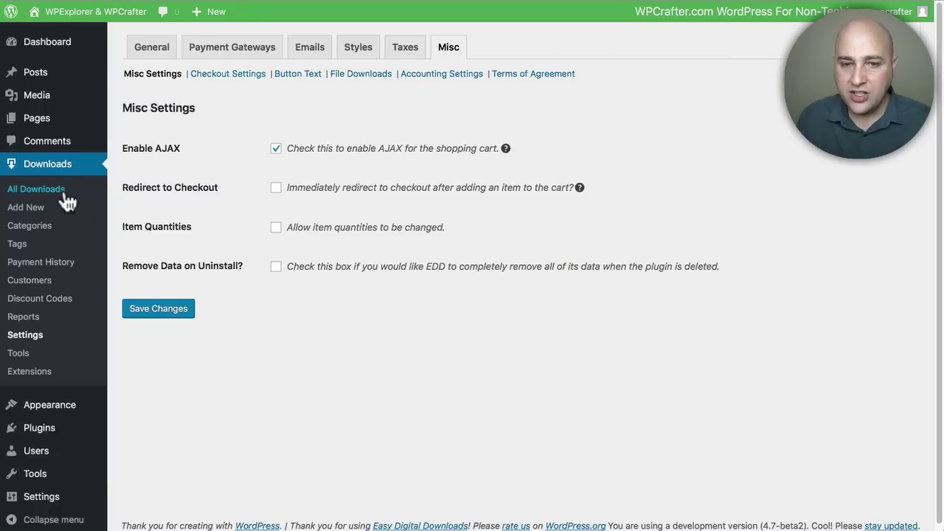
# - Create a new download titled 'My EBook'
pyautogui.click(25, 209)
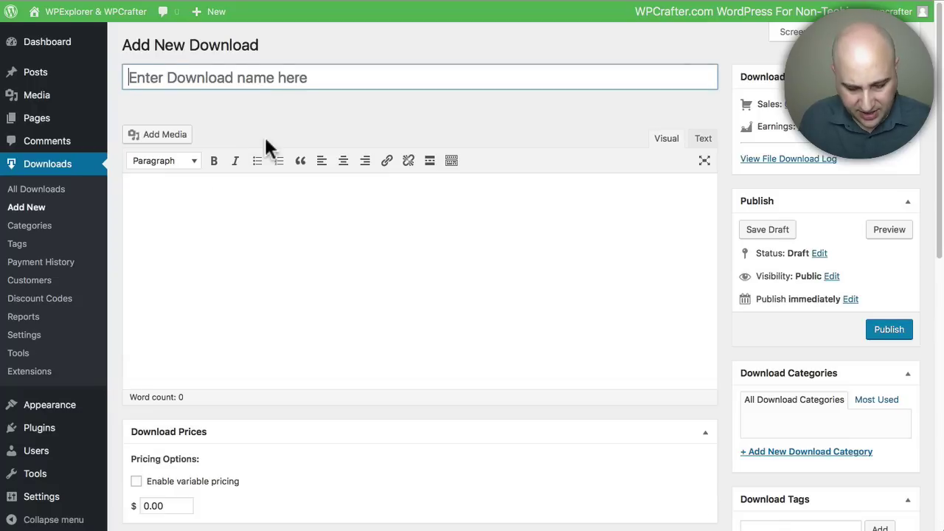
pyautogui.press('shift')
pyautogui.write('My EBook')
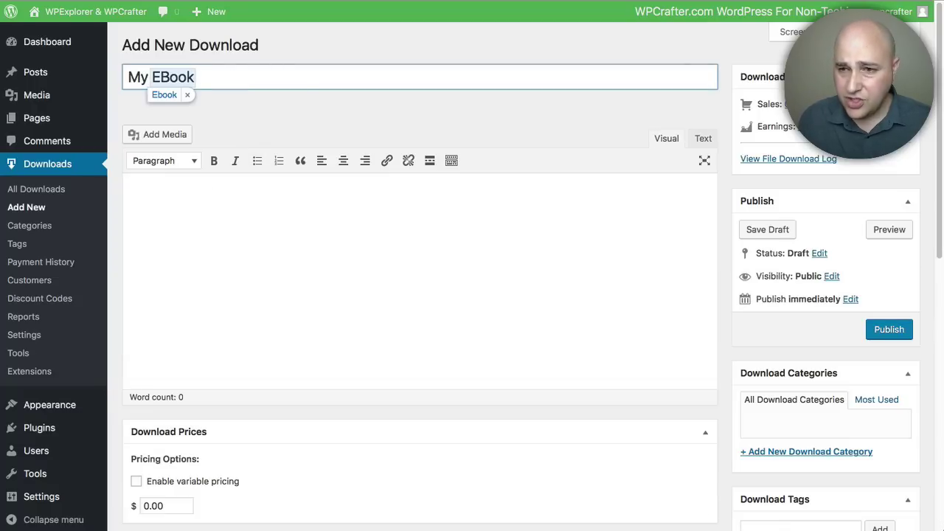
pyautogui.click(205, 109)
# - Enter the description 'Info your ebook' and scroll down to the Download Prices and Files sections
pyautogui.click(375, 203)
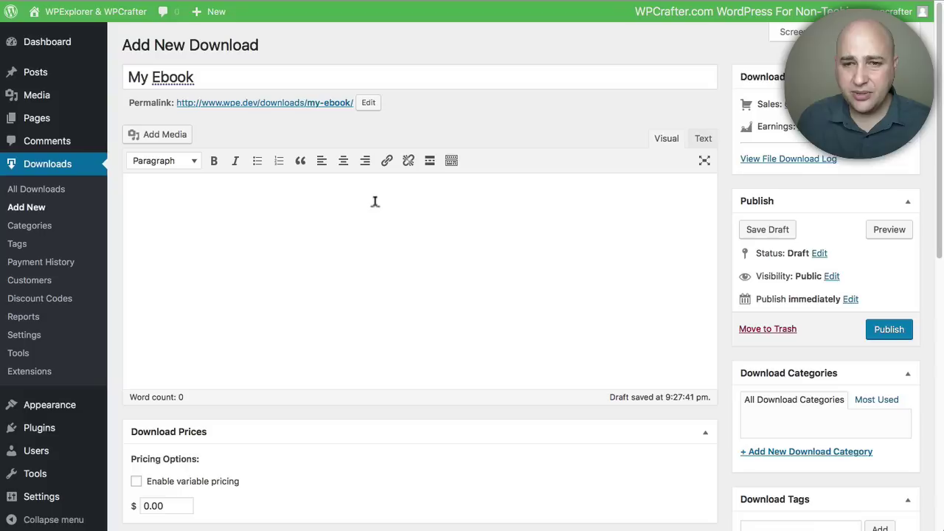
pyautogui.write('Info ')
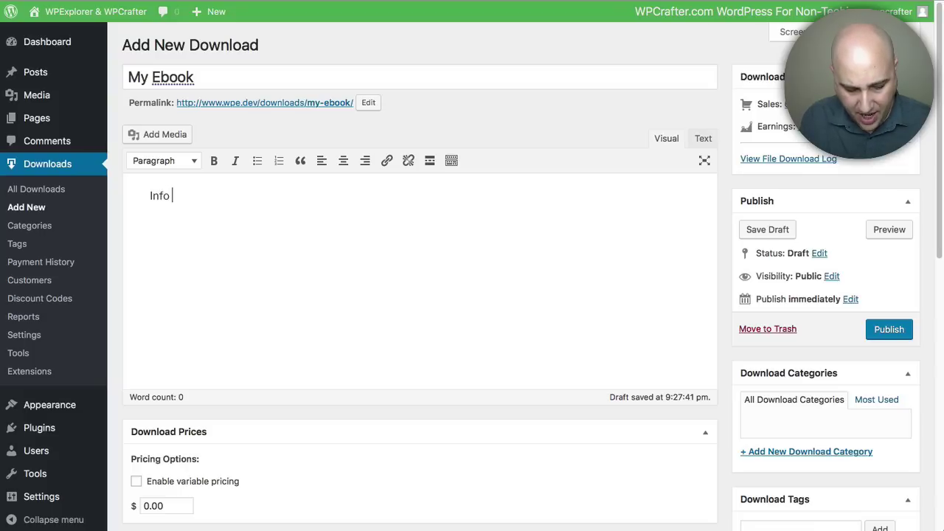
pyautogui.write('your ebook')
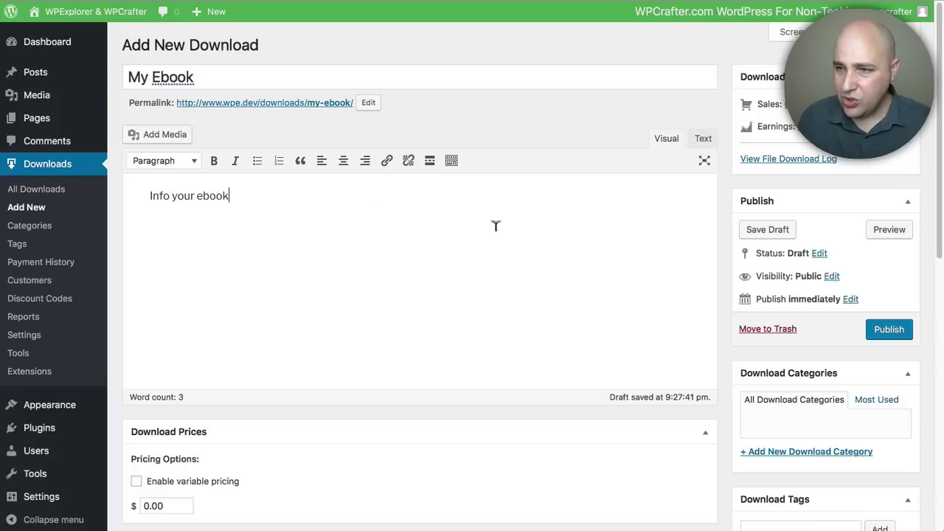
pyautogui.scroll(-1, 496, 225)
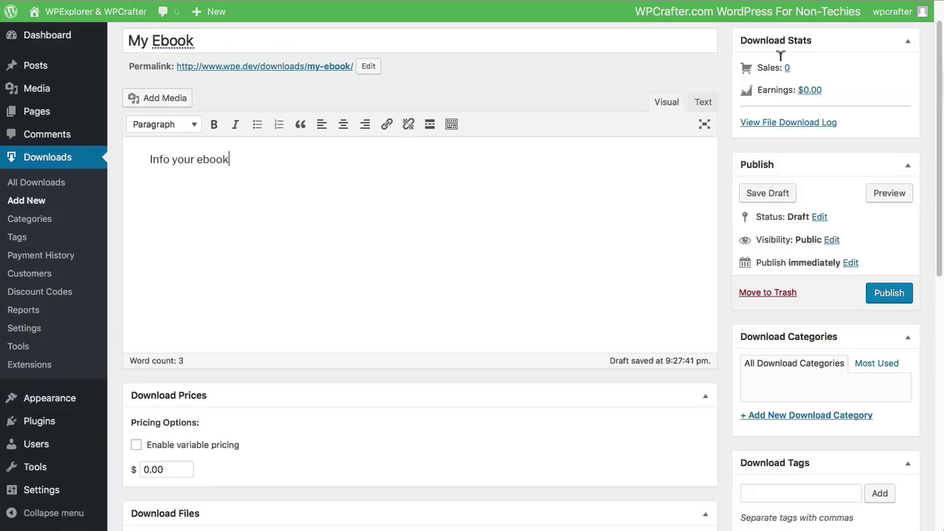
pyautogui.scroll(1, 779, 66)
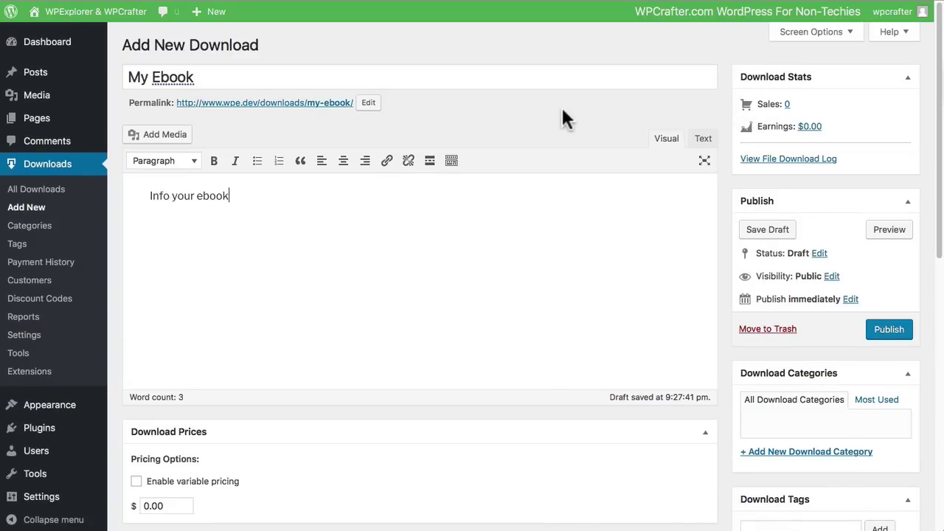
pyautogui.scroll(-4, 558, 118)
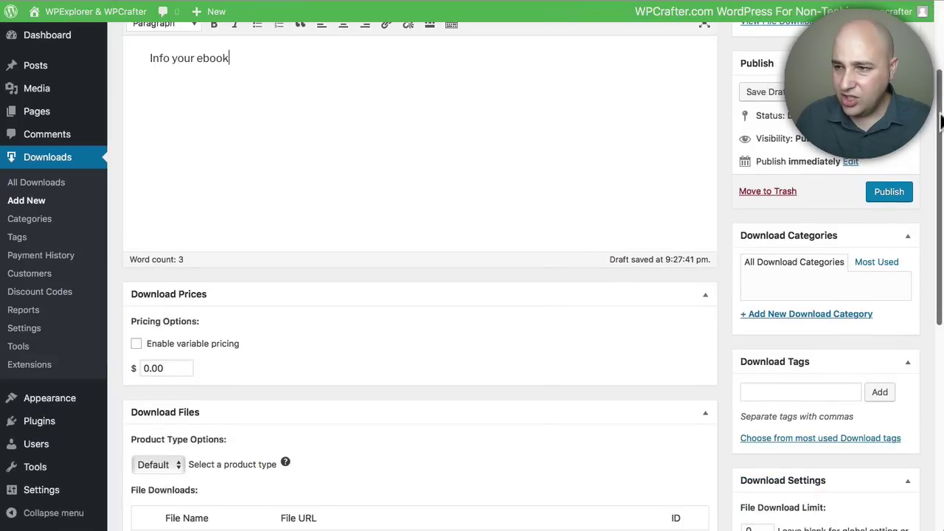
pyautogui.moveTo(940, 119); pyautogui.dragTo(941, 240)
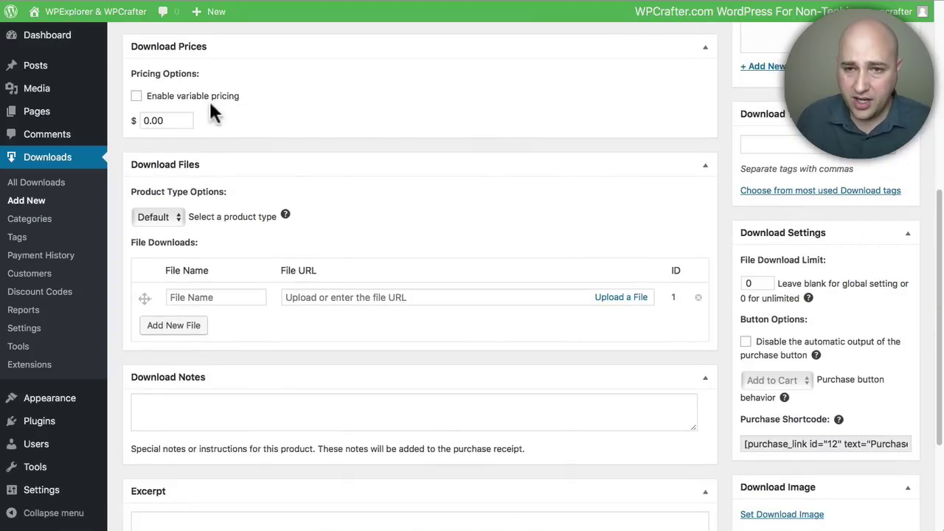
# - Price the download at $10.00, keep product type Default, and name the first file 'Ebook'
pyautogui.click(142, 119)
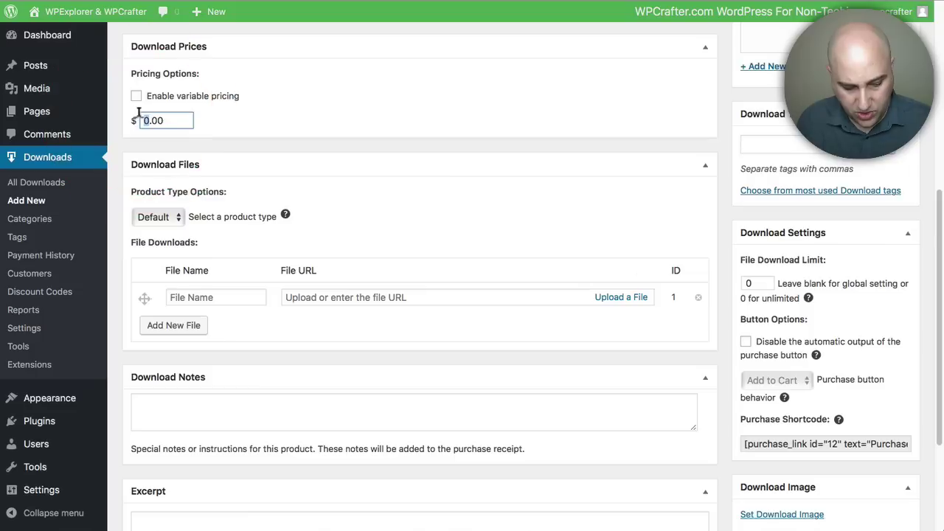
pyautogui.write('1')
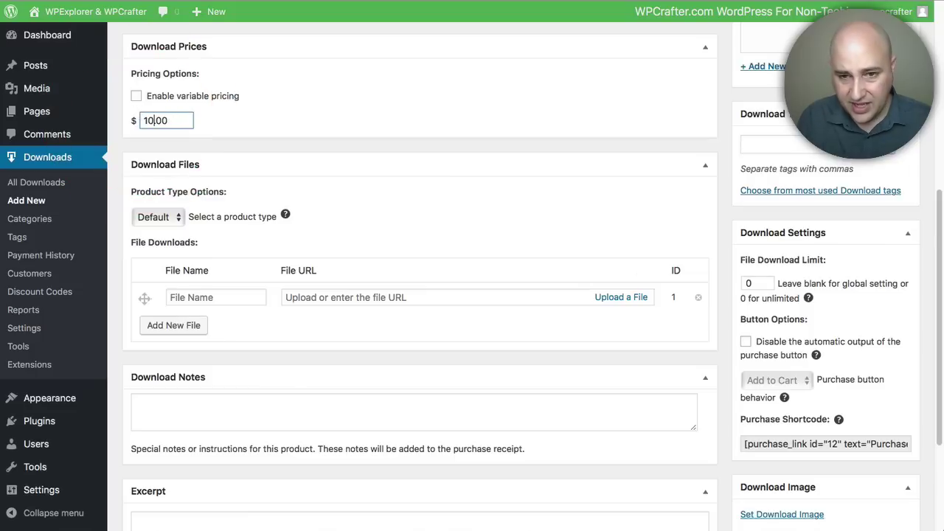
pyautogui.click(340, 147)
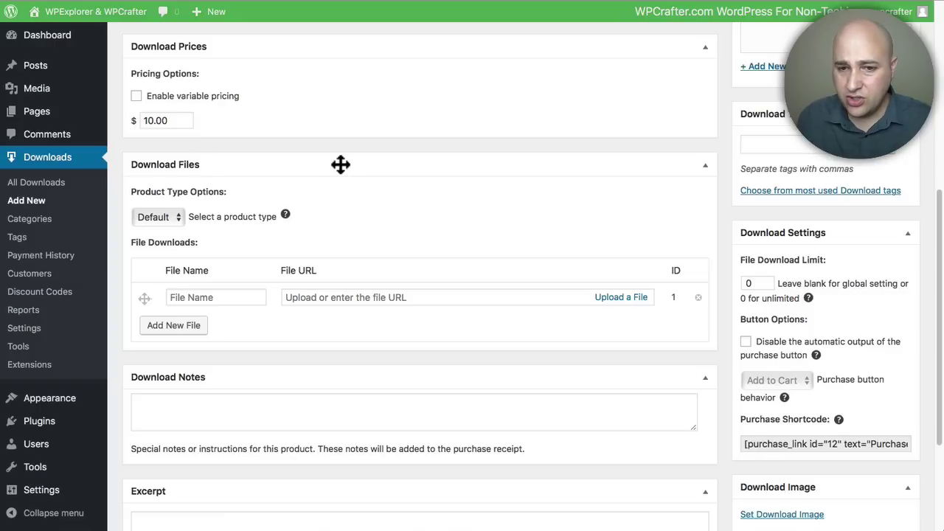
pyautogui.click(164, 215)
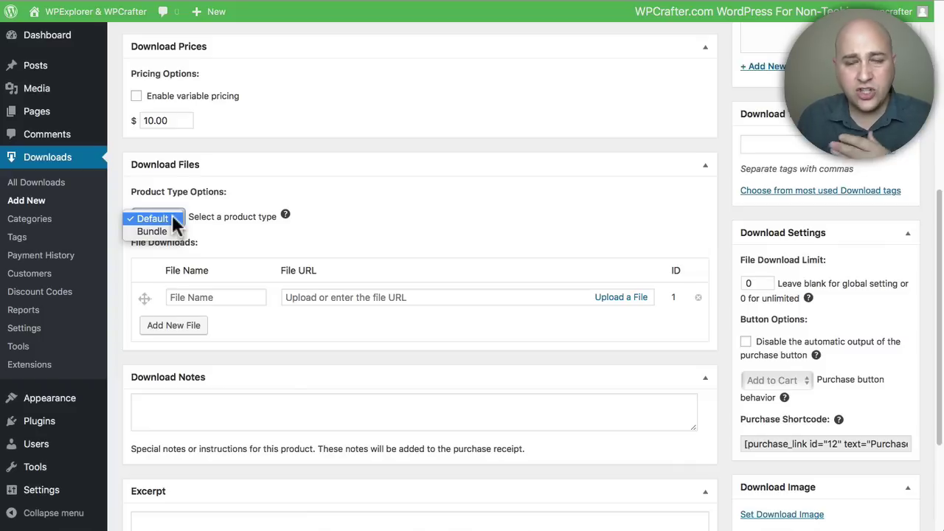
pyautogui.click(230, 237)
pyautogui.click(225, 292)
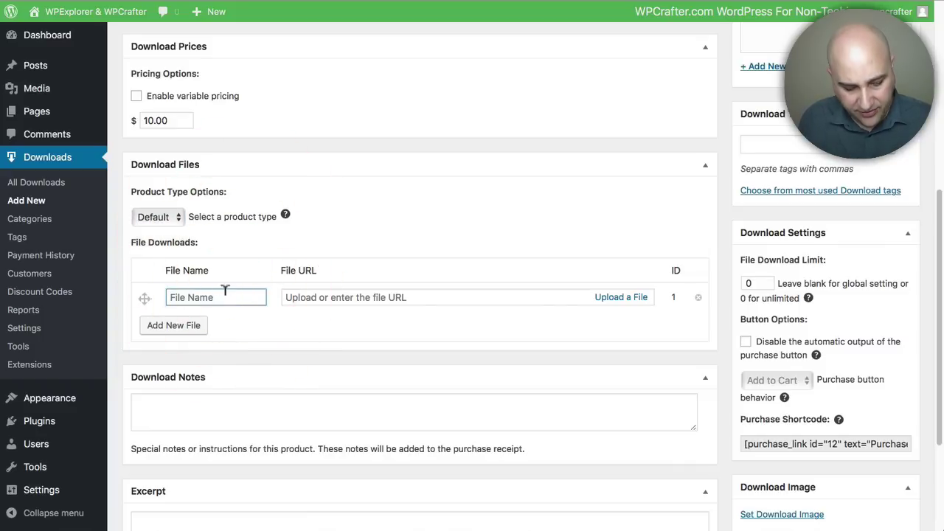
pyautogui.write('Ebook')
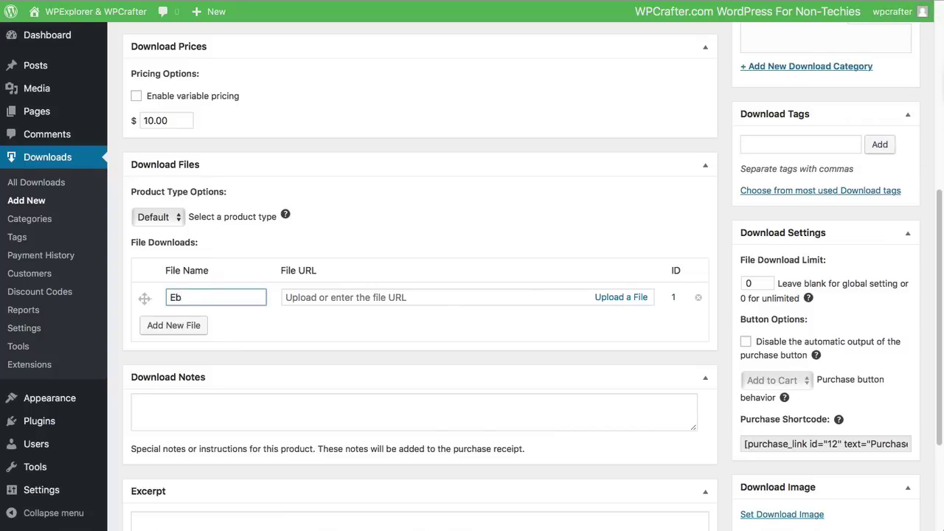
pyautogui.click(409, 292)
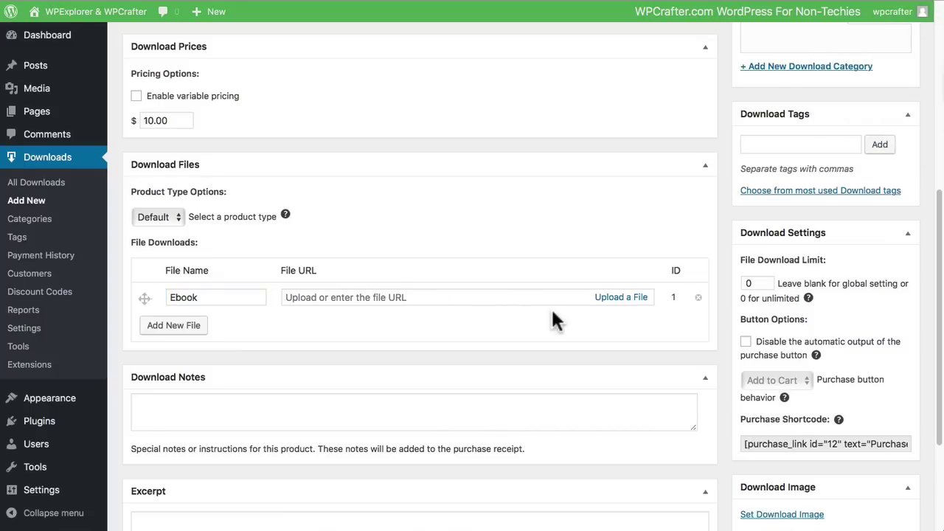
# - Upload ebook.zip to the media library and insert it as the download's file
pyautogui.click(622, 299)
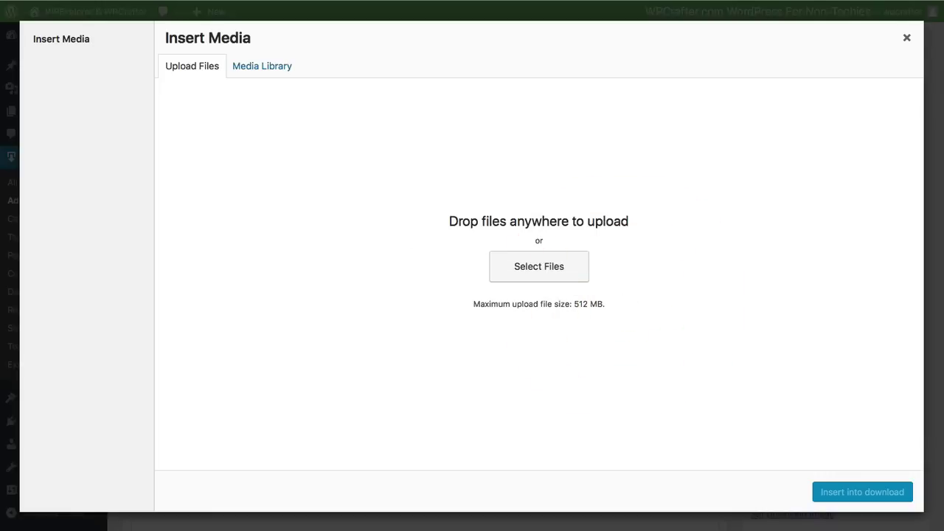
pyautogui.moveTo(4, 118); pyautogui.dragTo(512, 265)
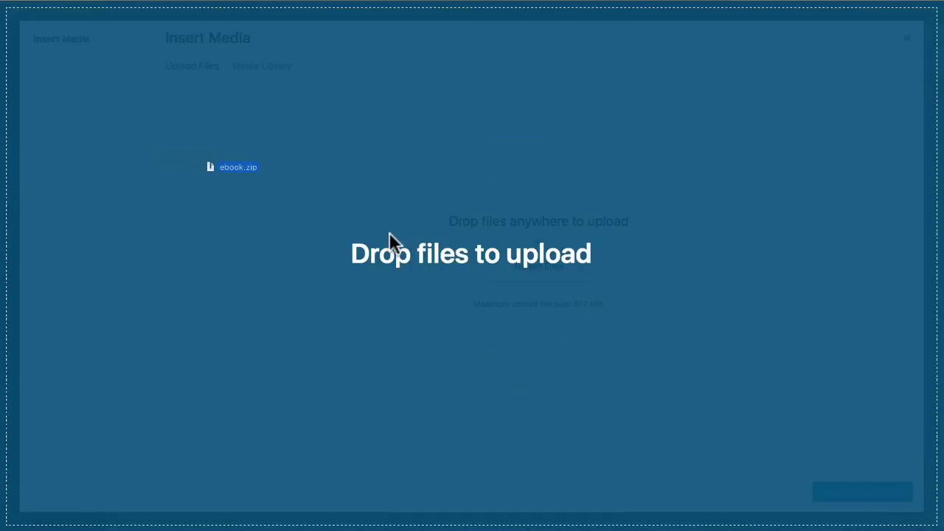
pyautogui.moveTo(390, 232); pyautogui.dragTo(388, 231)
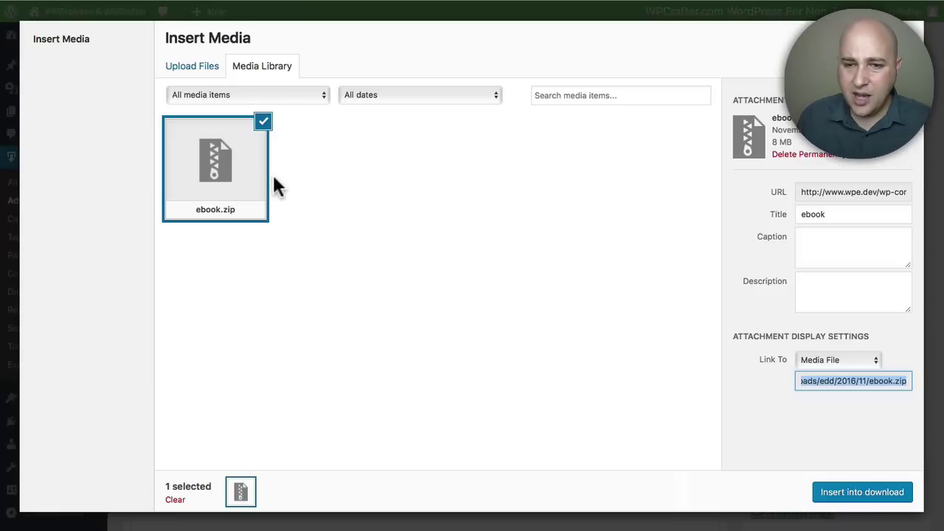
pyautogui.click(852, 497)
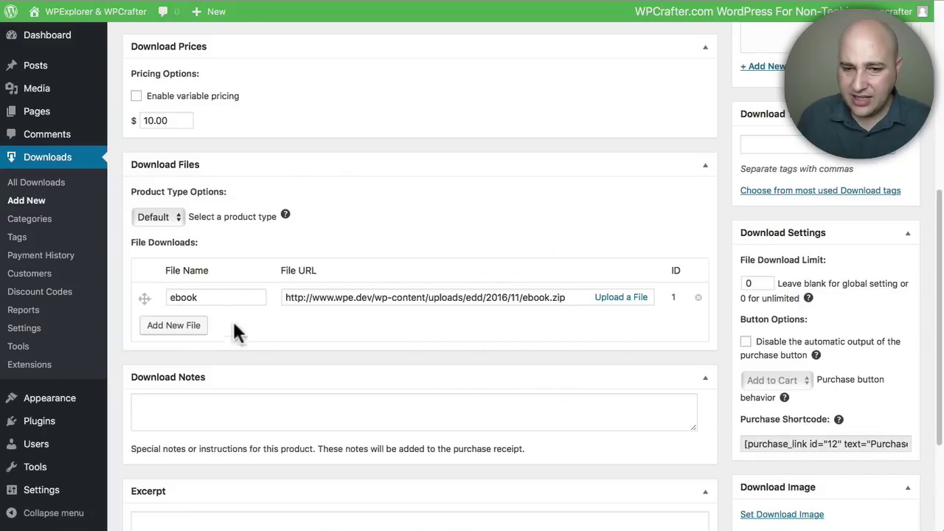
pyautogui.scroll(-5, 288, 334)
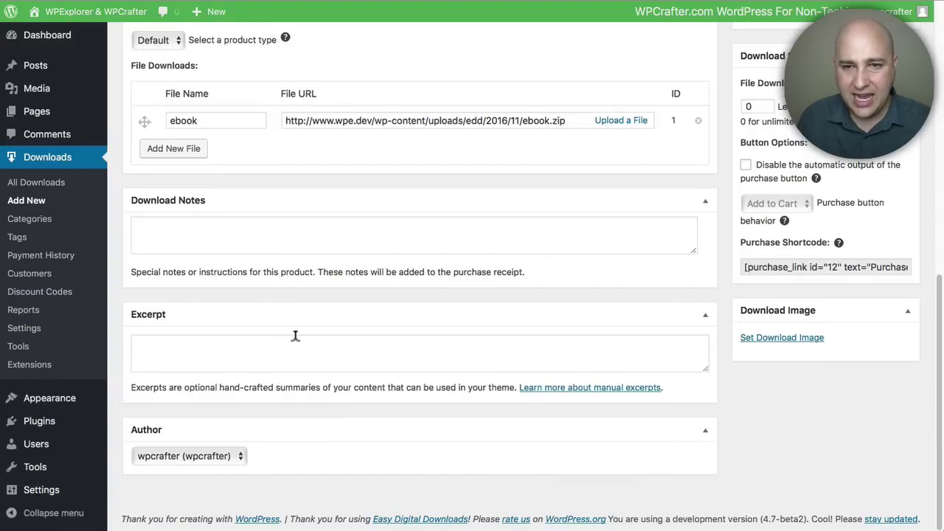
pyautogui.scroll(6, 294, 334)
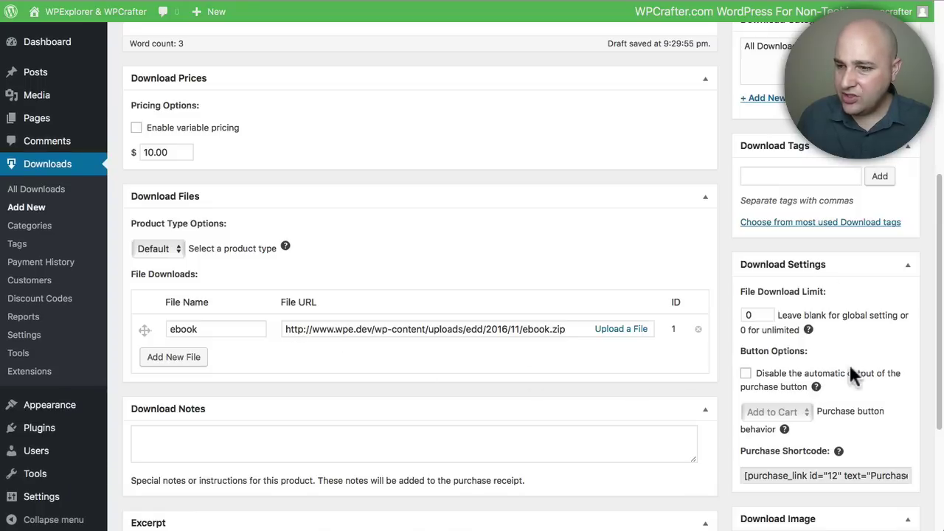
pyautogui.moveTo(939, 252); pyautogui.dragTo(940, 299)
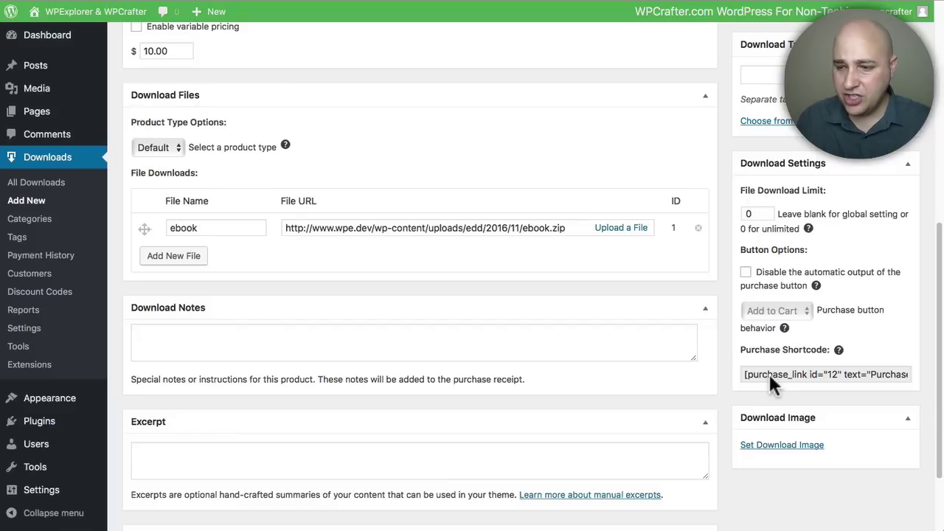
pyautogui.scroll(-3, 660, 359)
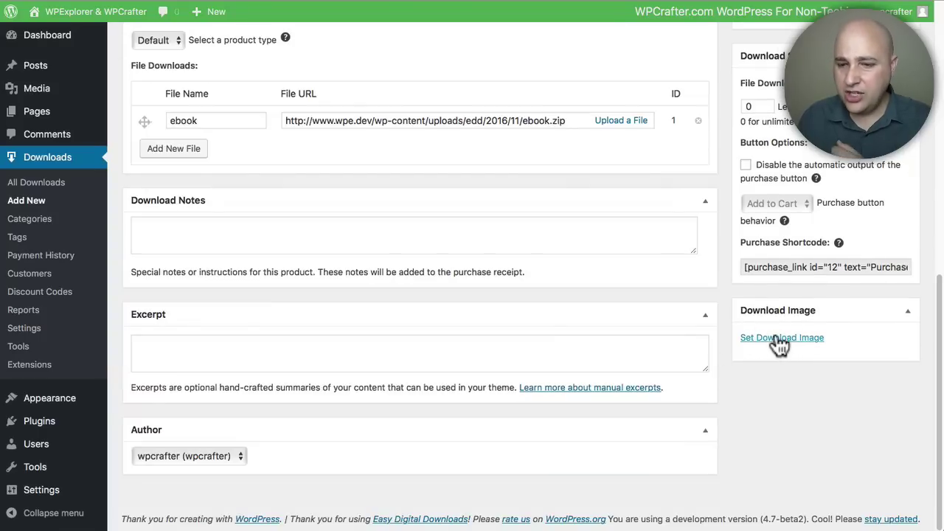
pyautogui.scroll(5, 730, 340)
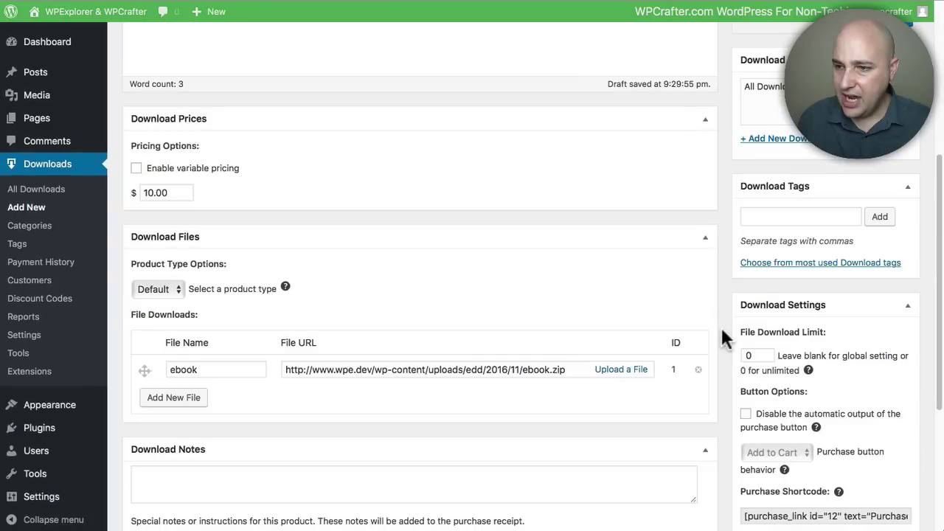
pyautogui.scroll(5, 726, 338)
# - Publish My Ebook, view its product page, and add it to the cart for $10.00
pyautogui.click(897, 332)
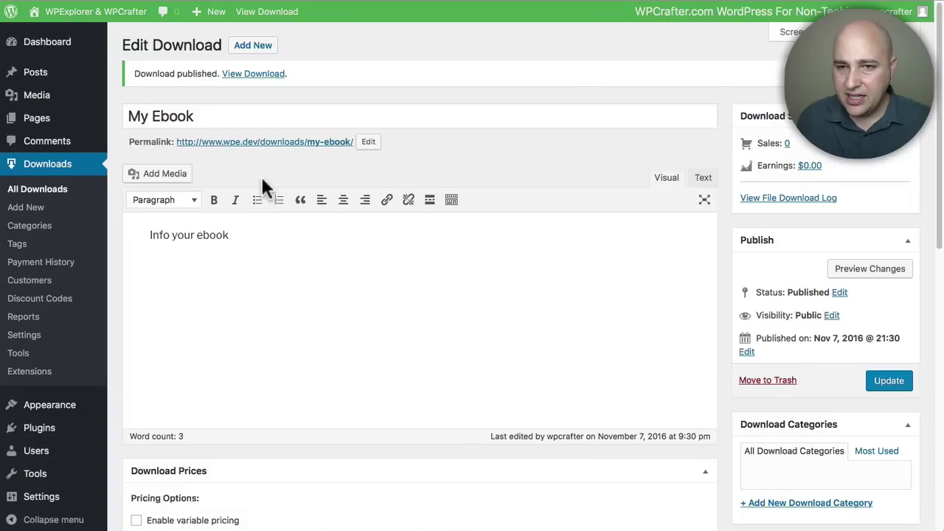
pyautogui.click(243, 75)
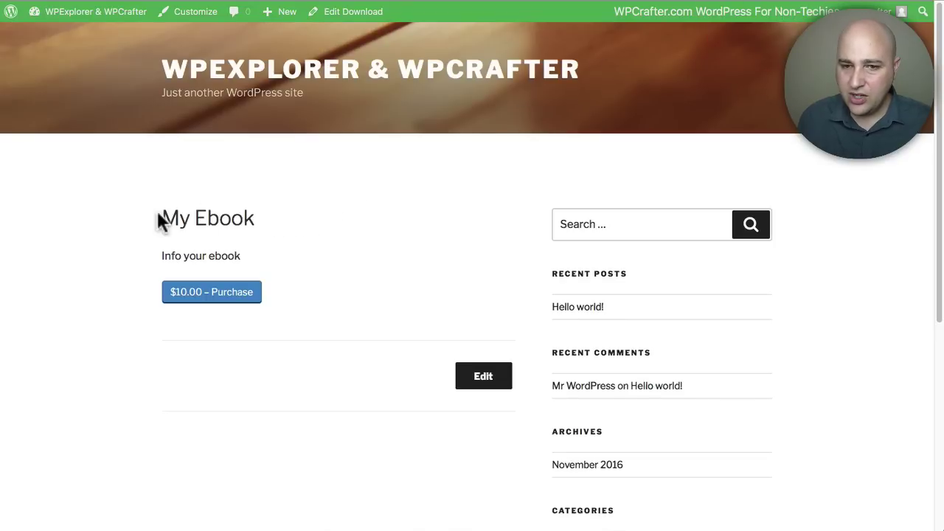
pyautogui.moveTo(162, 216); pyautogui.dragTo(318, 217)
pyautogui.moveTo(248, 258); pyautogui.dragTo(155, 252)
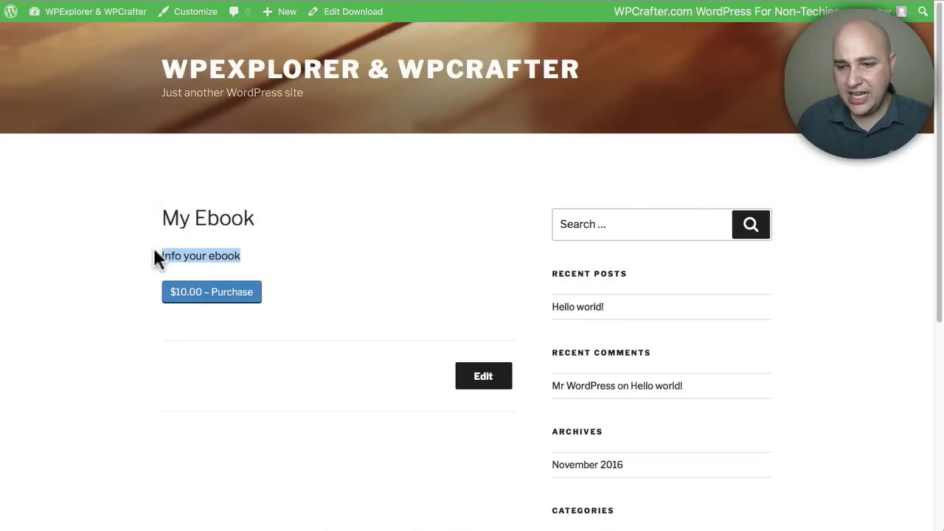
pyautogui.click(273, 264)
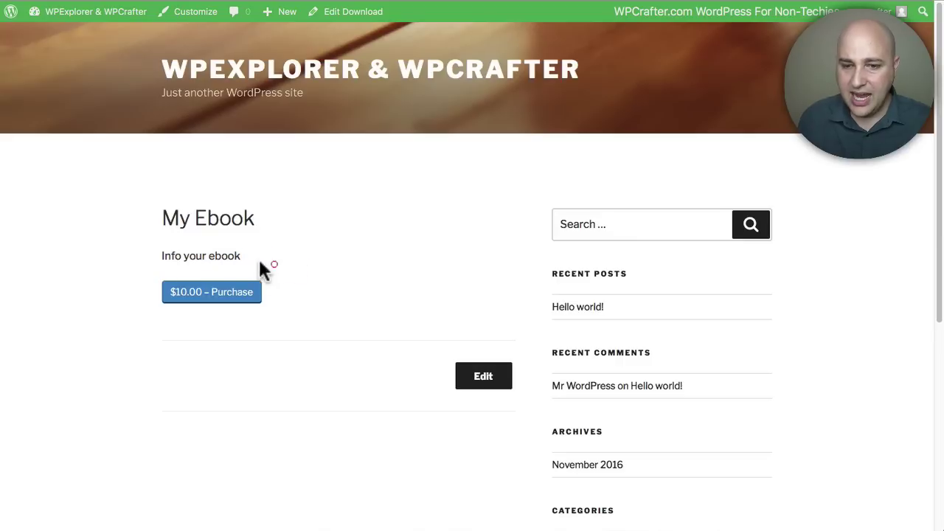
pyautogui.click(211, 295)
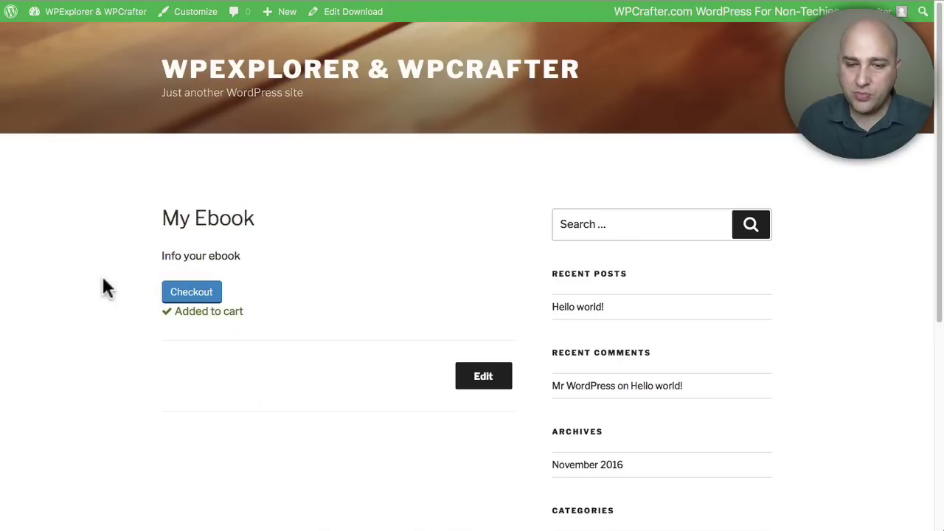
pyautogui.click(177, 292)
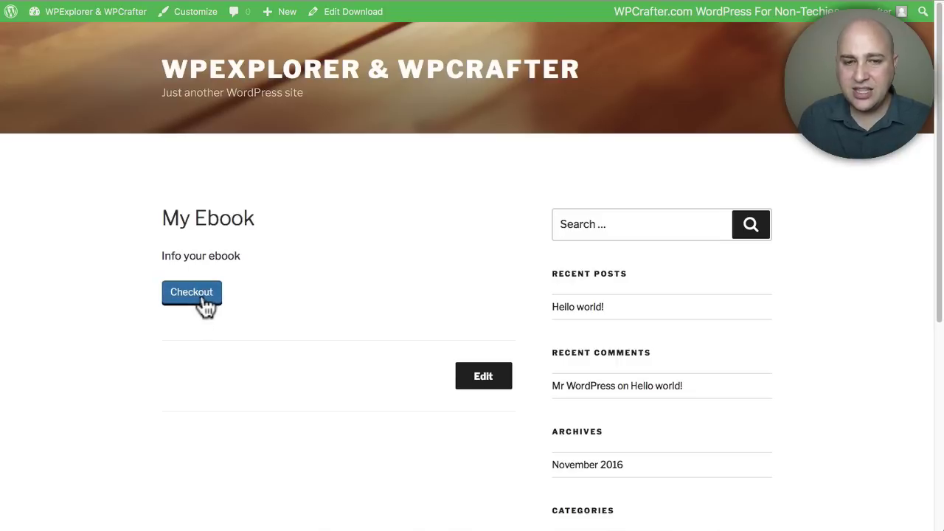
# - Go to checkout and scroll through the personal, card and billing sections for My Ebook
pyautogui.click(193, 297)
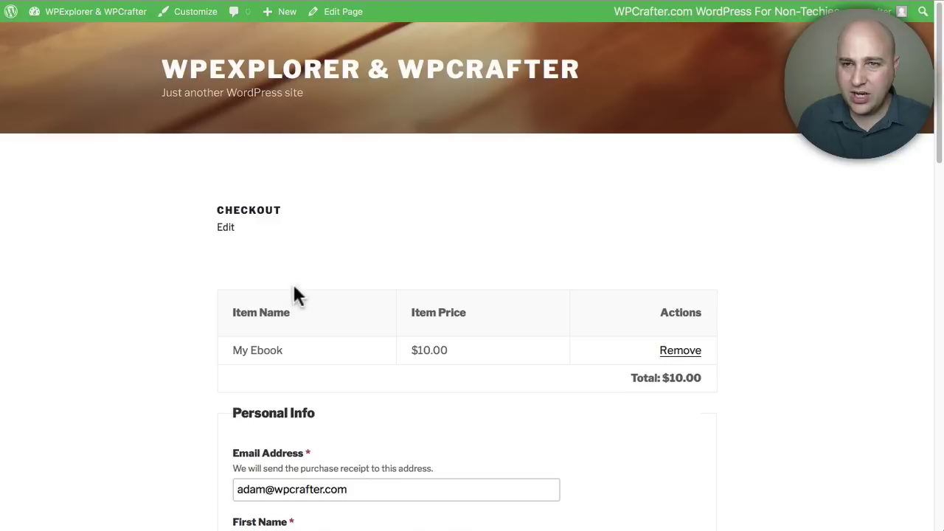
pyautogui.scroll(-3, 189, 288)
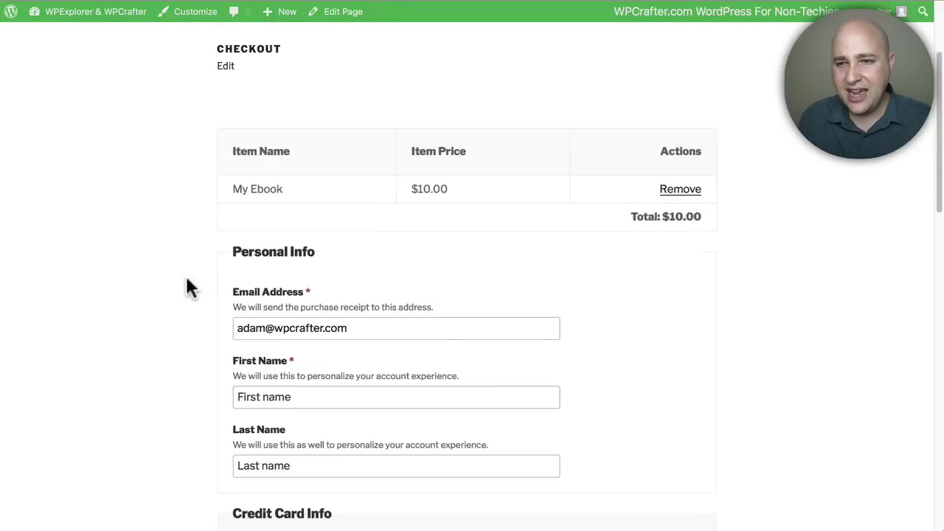
pyautogui.scroll(-3, 187, 279)
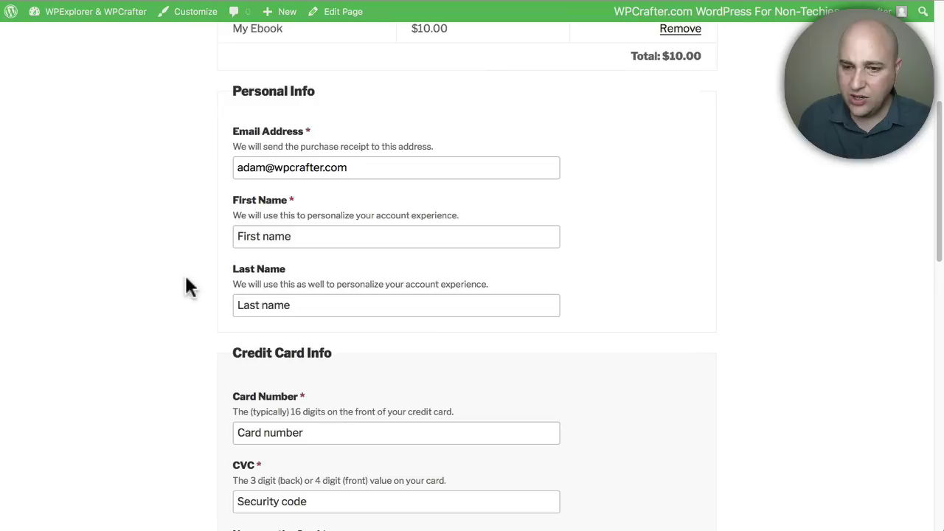
pyautogui.scroll(-15, 188, 288)
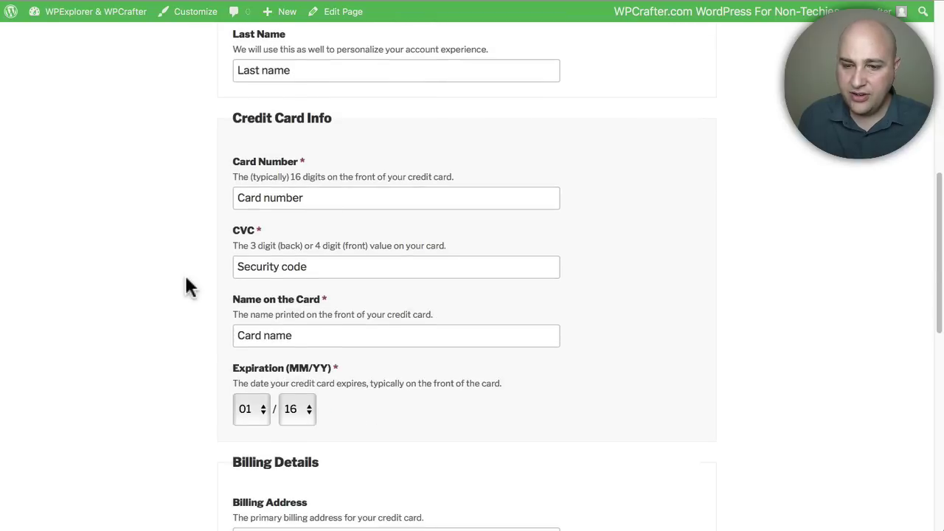
pyautogui.scroll(20, 185, 286)
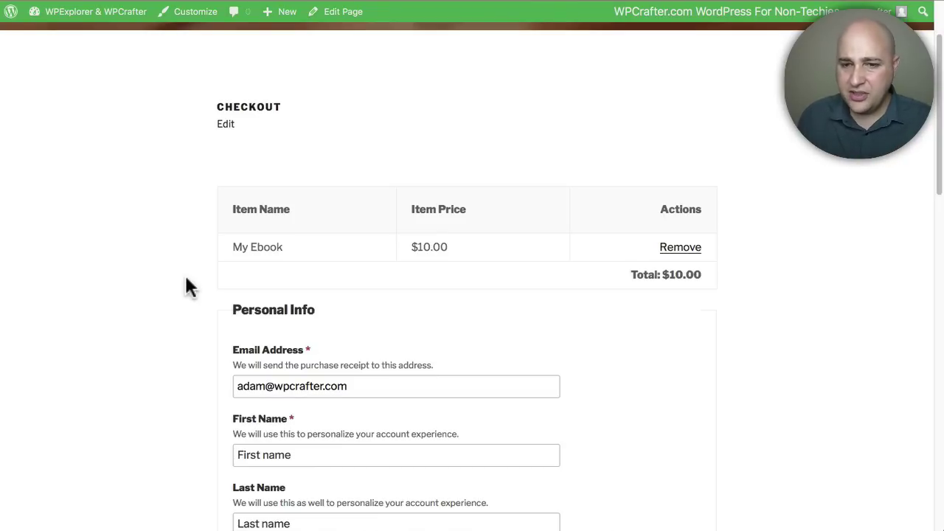
pyautogui.scroll(-2, 185, 286)
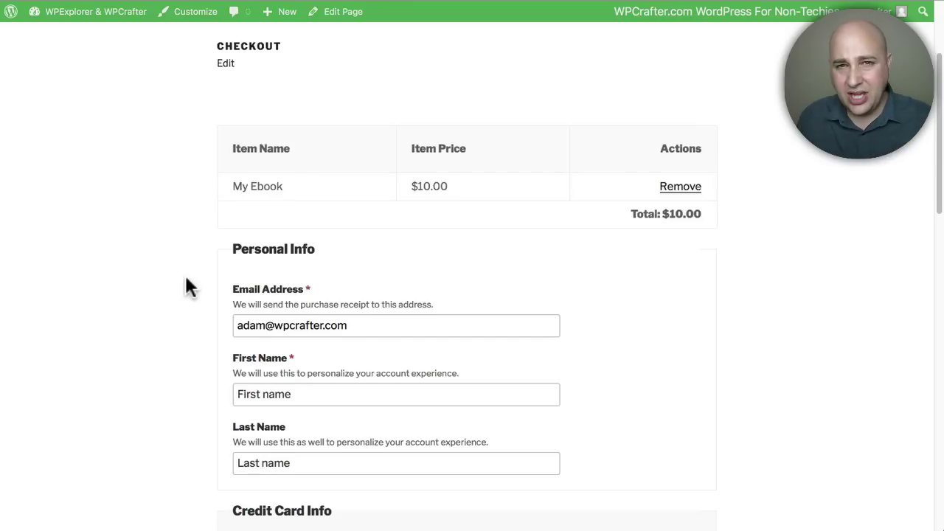
pyautogui.scroll(-5, 186, 286)
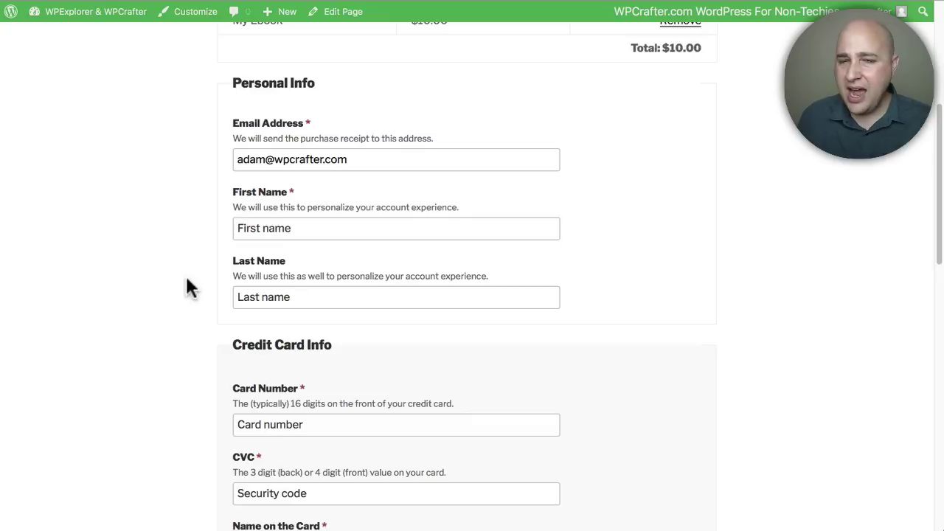